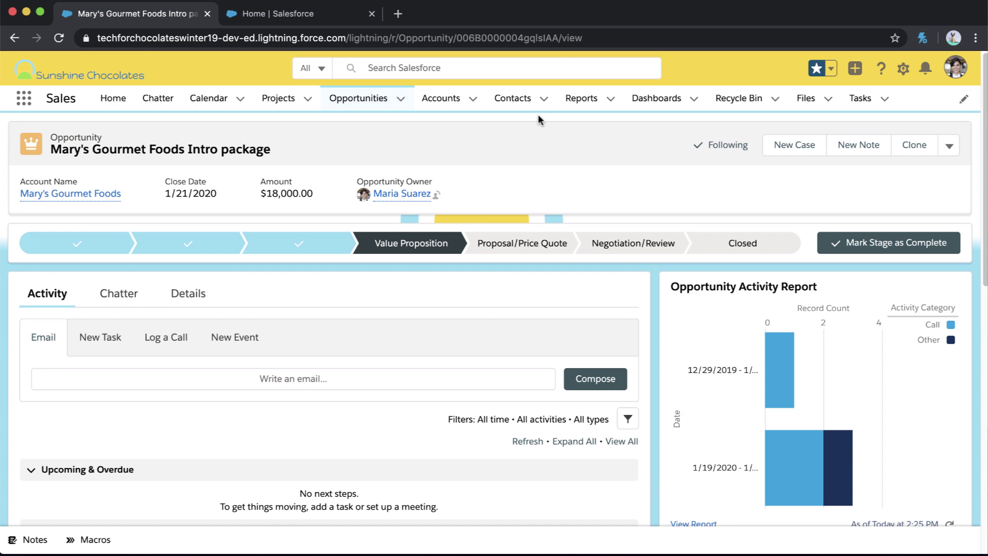
# Step: Scroll through the Mary's Gourmet Foods Intro package opportunity record and its Projects list
pyautogui.scroll(-5, 539, 120)
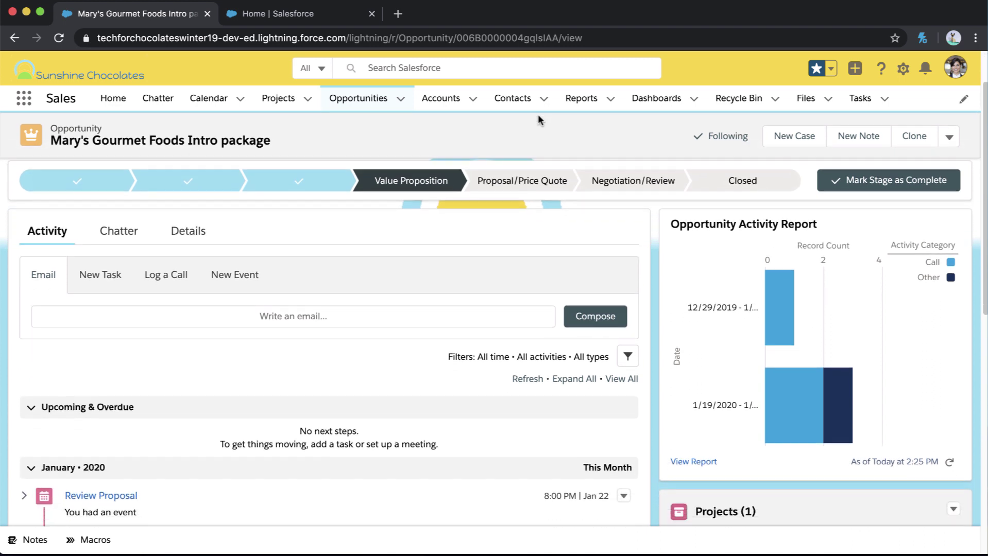
pyautogui.scroll(-2, 539, 120)
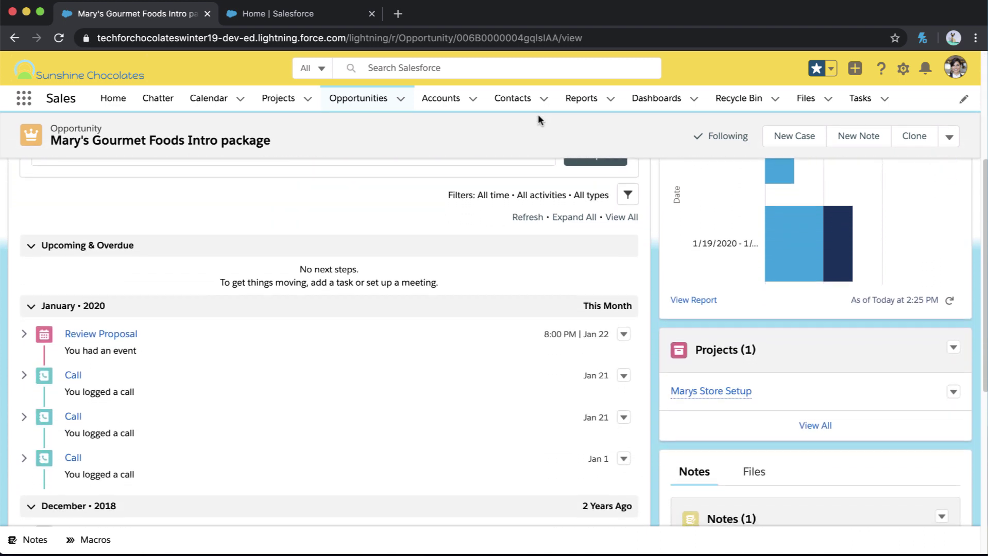
pyautogui.scroll(6, 538, 120)
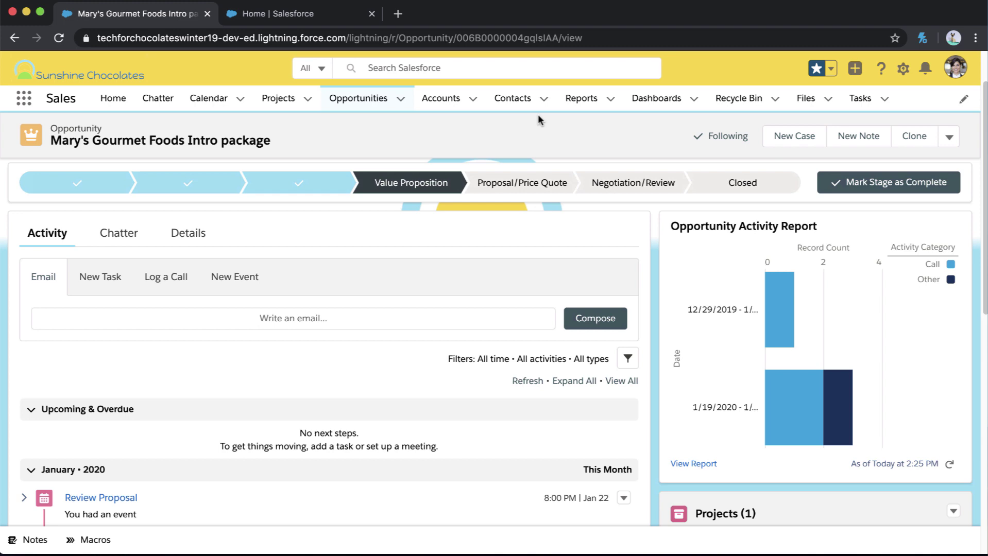
pyautogui.scroll(2, 539, 120)
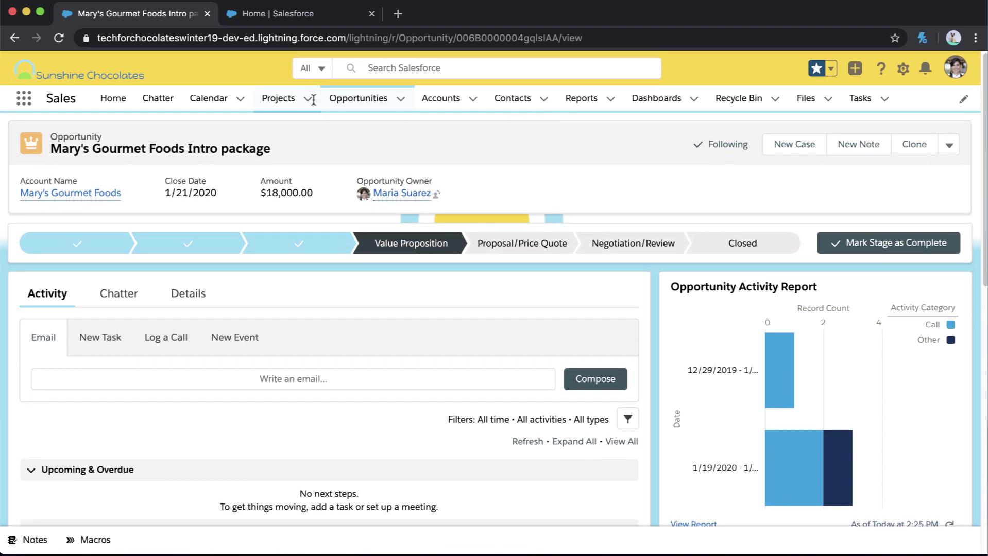
# Step: From Setup, find Flows via Quick Find 'flow' and create a new blank Screen Flow
pyautogui.click(316, 14)
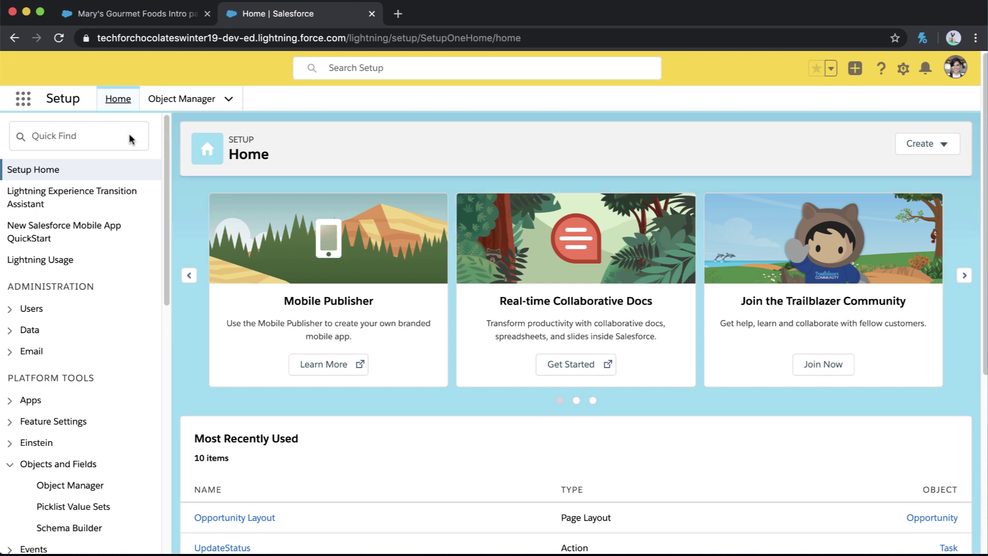
pyautogui.click(90, 135)
pyautogui.write('fl')
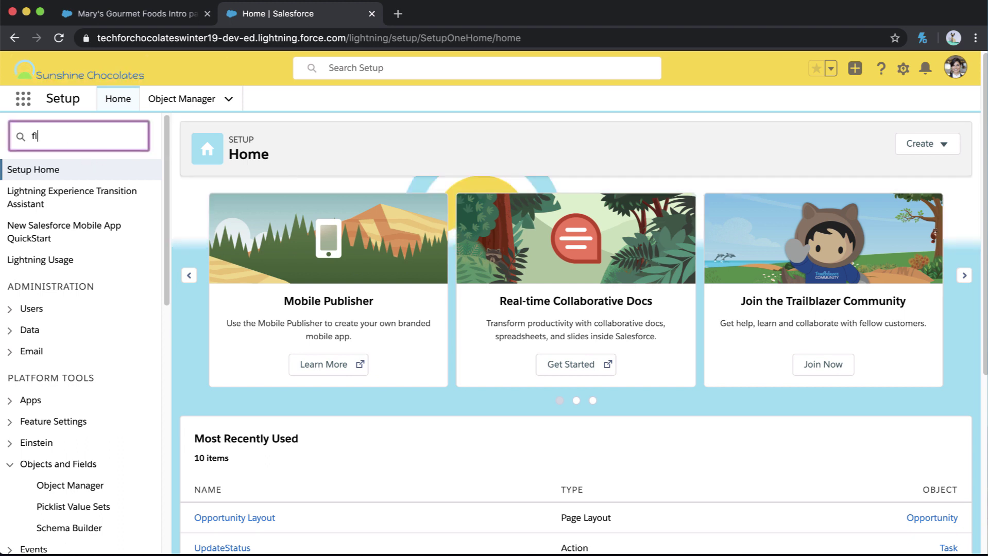
pyautogui.write('ow')
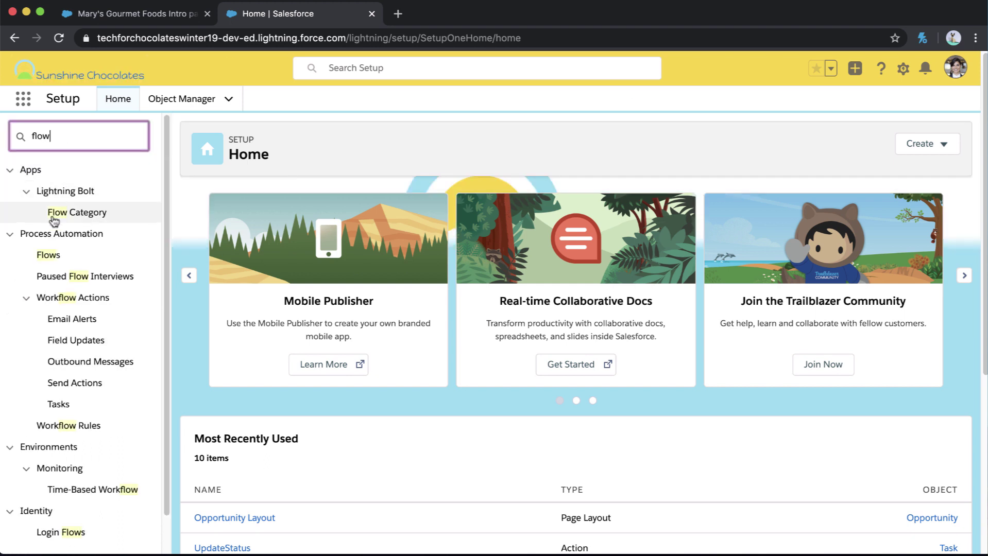
pyautogui.click(48, 256)
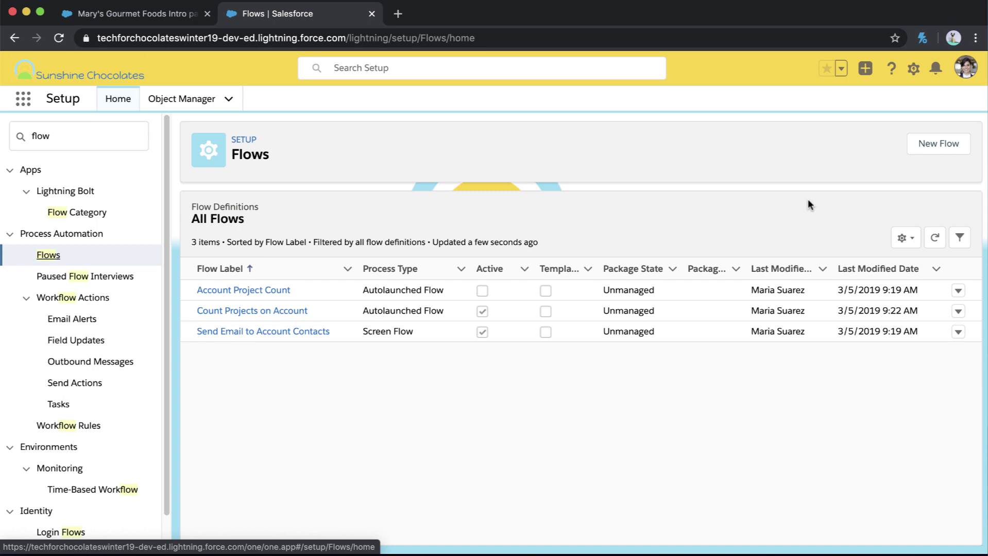
pyautogui.click(935, 145)
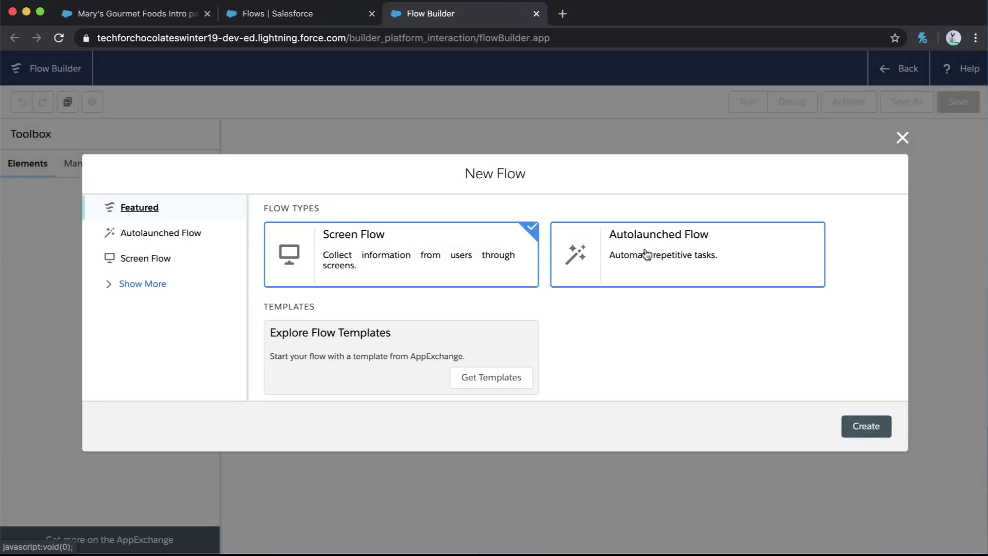
pyautogui.click(859, 426)
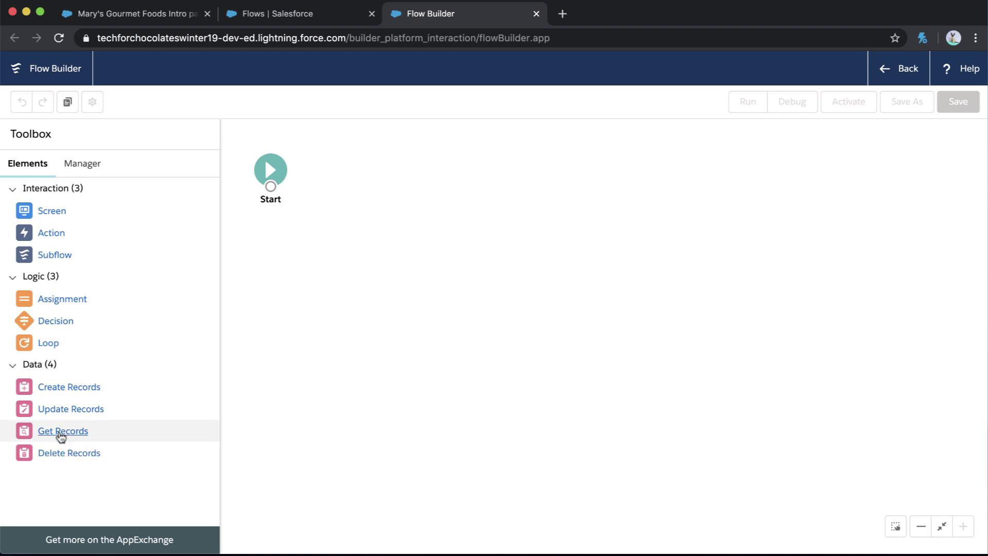
# Step: Add a Get Records element labelled 'Get Opportunity' with description 'Get current opportuntyy record and fields'
pyautogui.moveTo(60, 437); pyautogui.dragTo(363, 159)
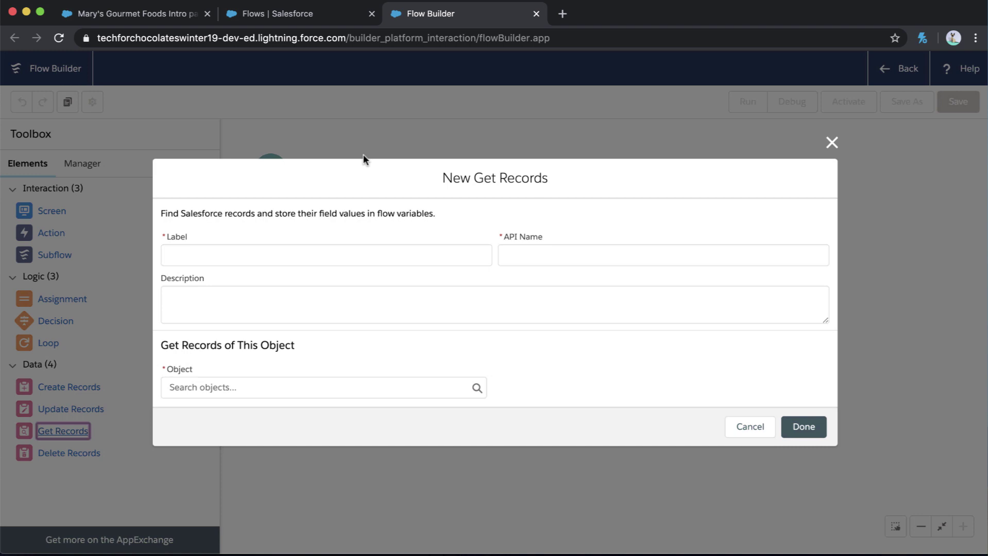
pyautogui.write('Get ')
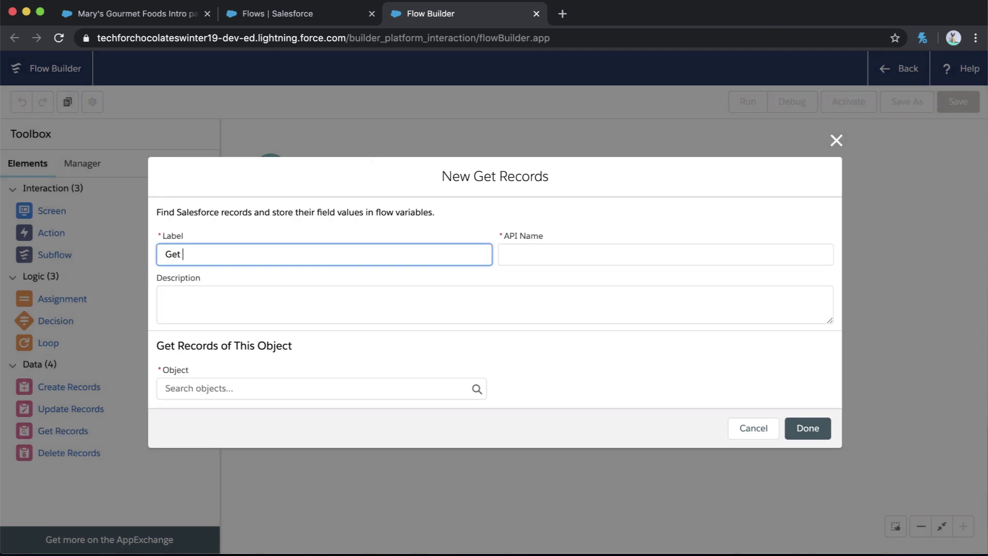
pyautogui.write('Opportutnit')
pyautogui.press('BackSpace')
pyautogui.press('BackSpace')
pyautogui.press('BackSpace')
pyautogui.press('BackSpace')
pyautogui.write('nity')
pyautogui.press('Tab')
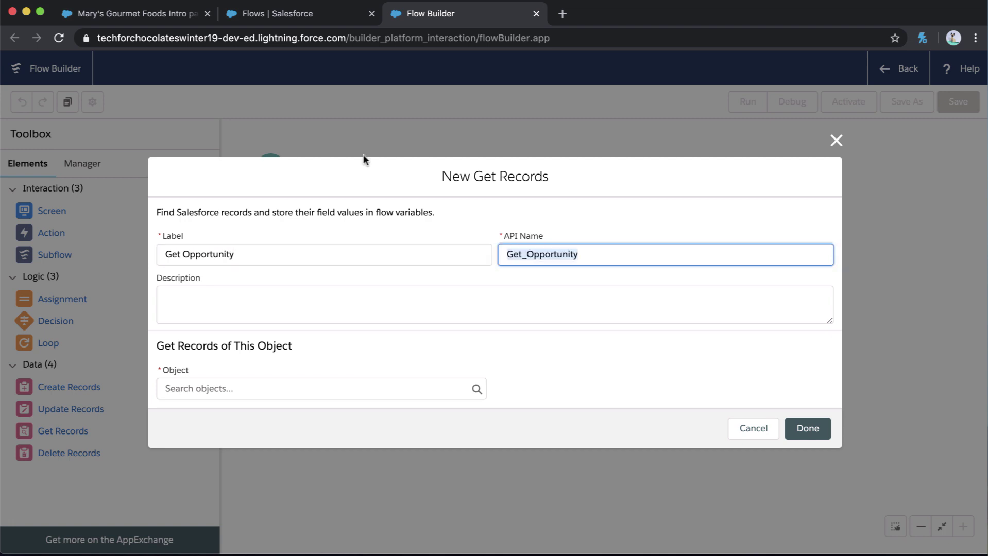
pyautogui.click(342, 312)
pyautogui.write('Get cu')
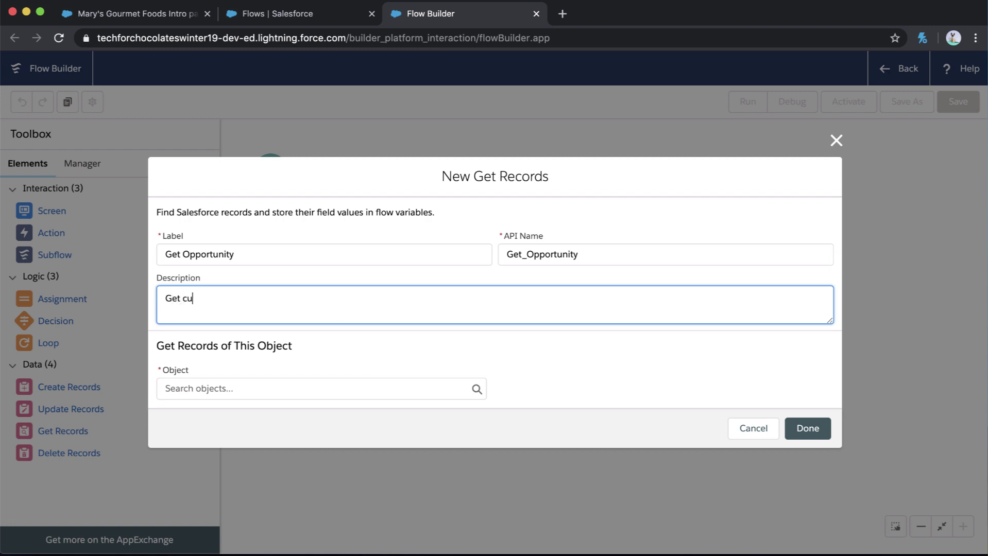
pyautogui.write('rrent opportuni')
pyautogui.write('ty')
pyautogui.write('y recor')
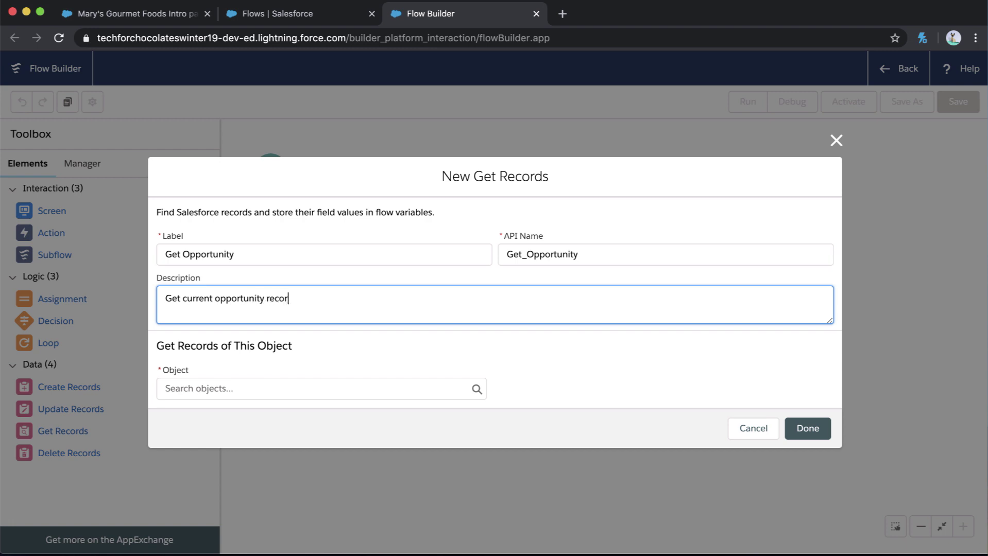
pyautogui.write('d and fields')
# Step: Set the lookup object to Opportunity with an Id Equals filter condition
pyautogui.click(321, 388)
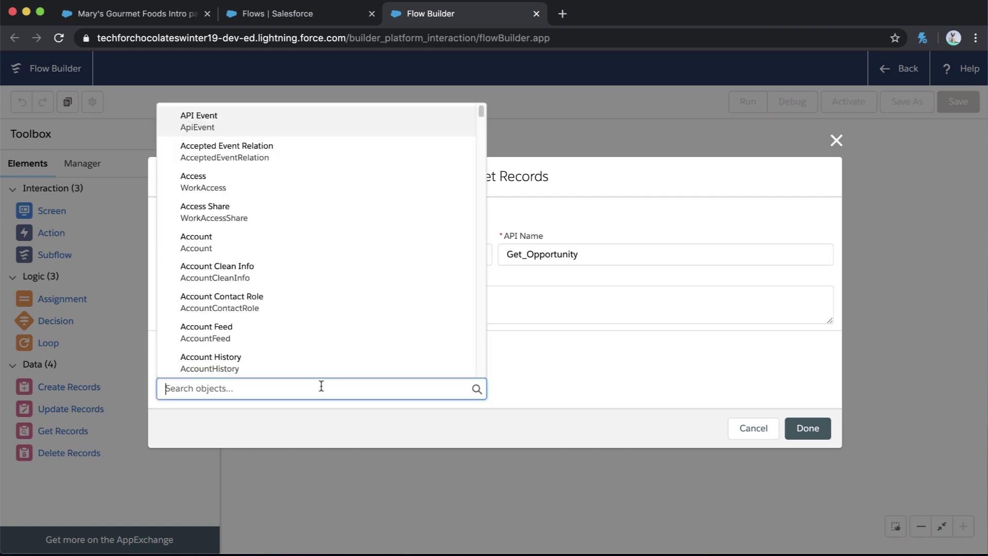
pyautogui.write('opp')
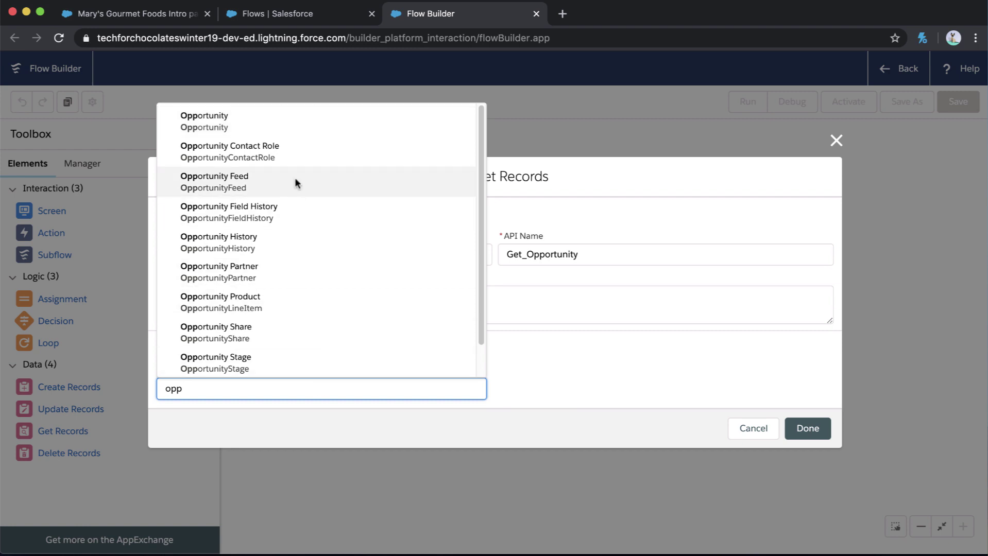
pyautogui.click(300, 123)
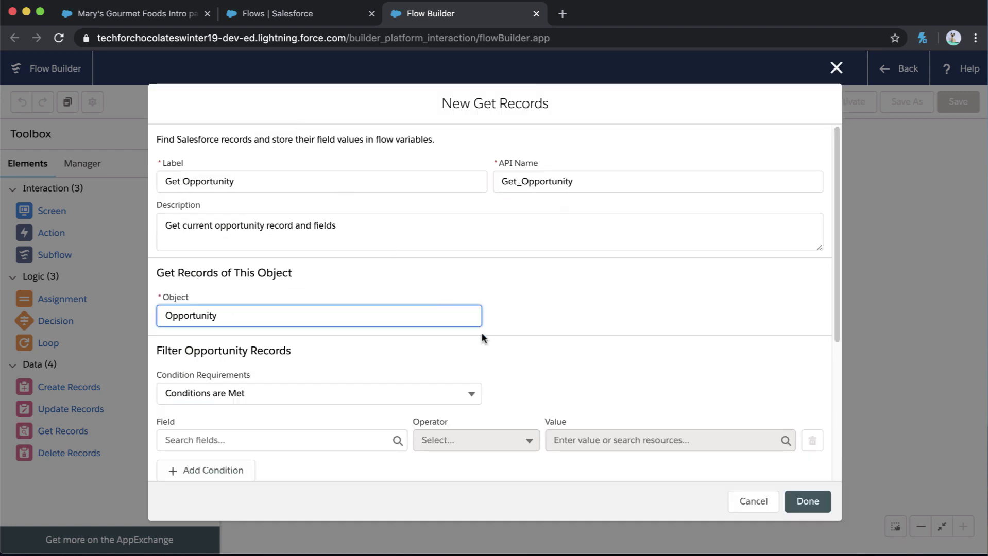
pyautogui.scroll(-5, 482, 333)
pyautogui.scroll(-1, 482, 334)
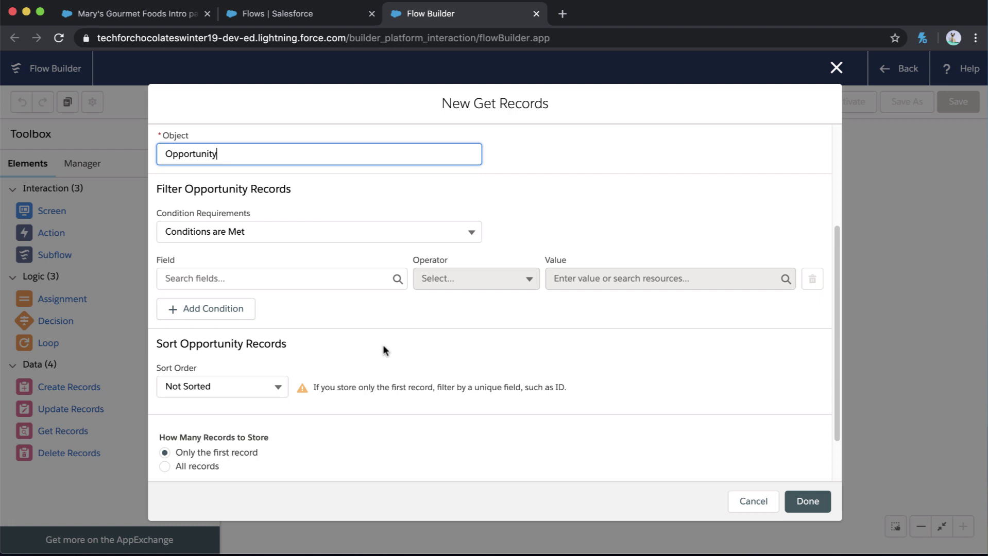
pyautogui.click(306, 278)
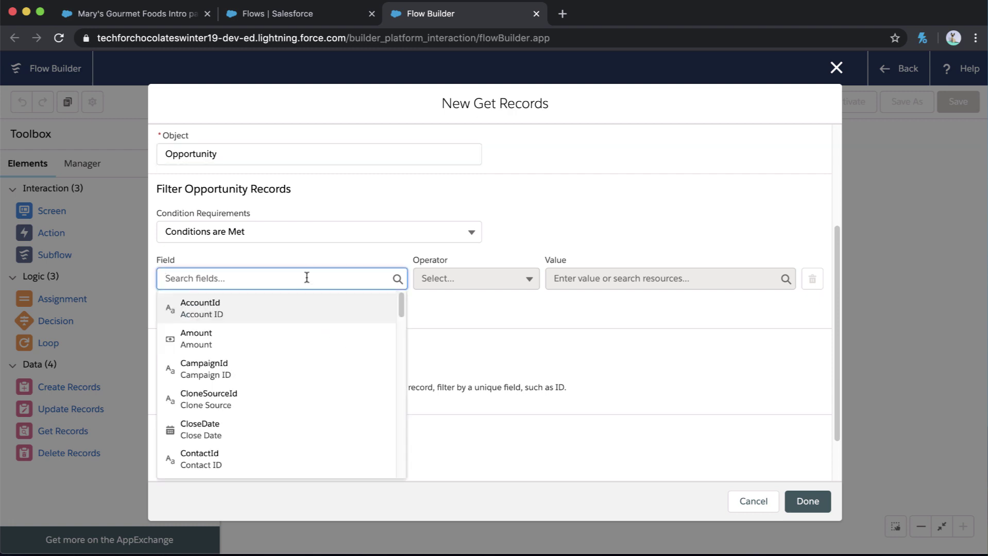
pyautogui.write('id')
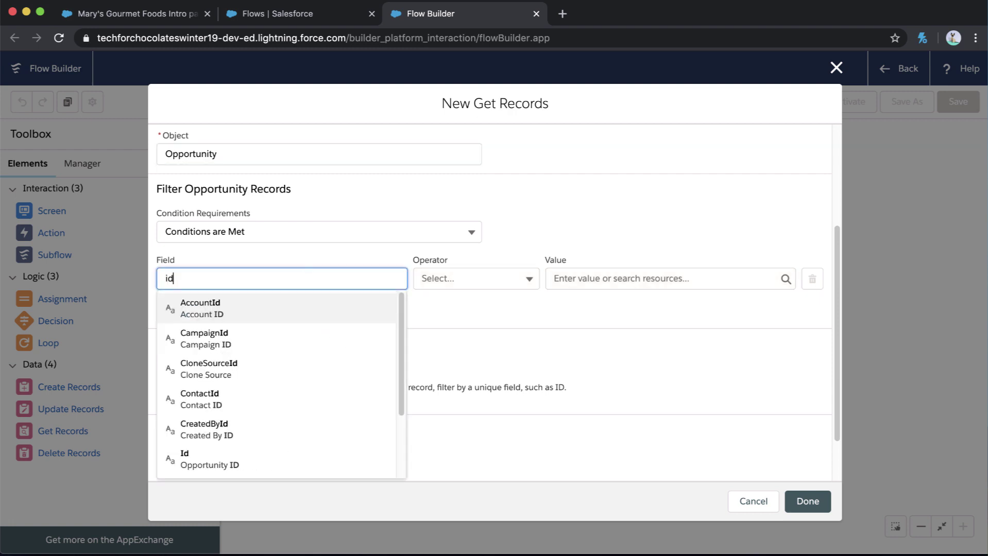
pyautogui.click(253, 464)
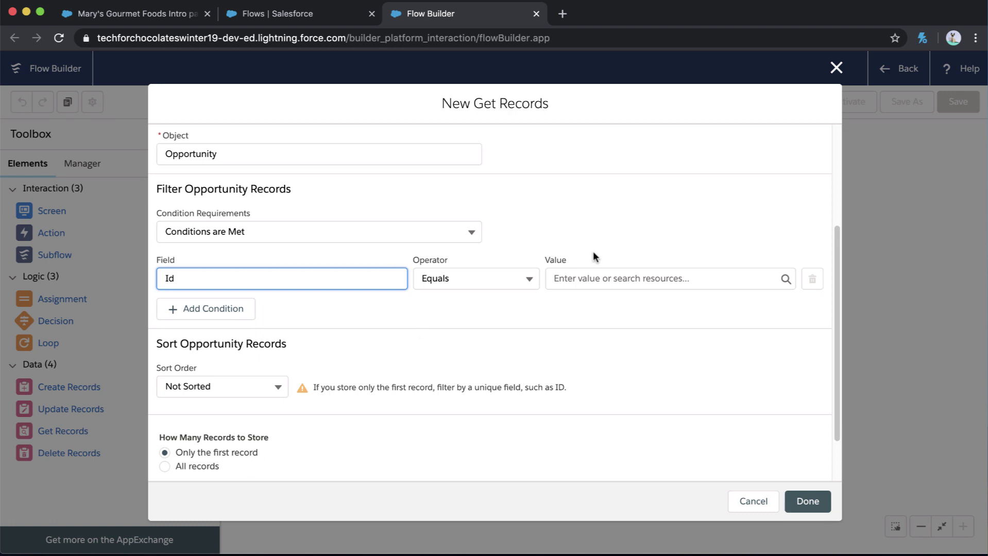
pyautogui.click(574, 281)
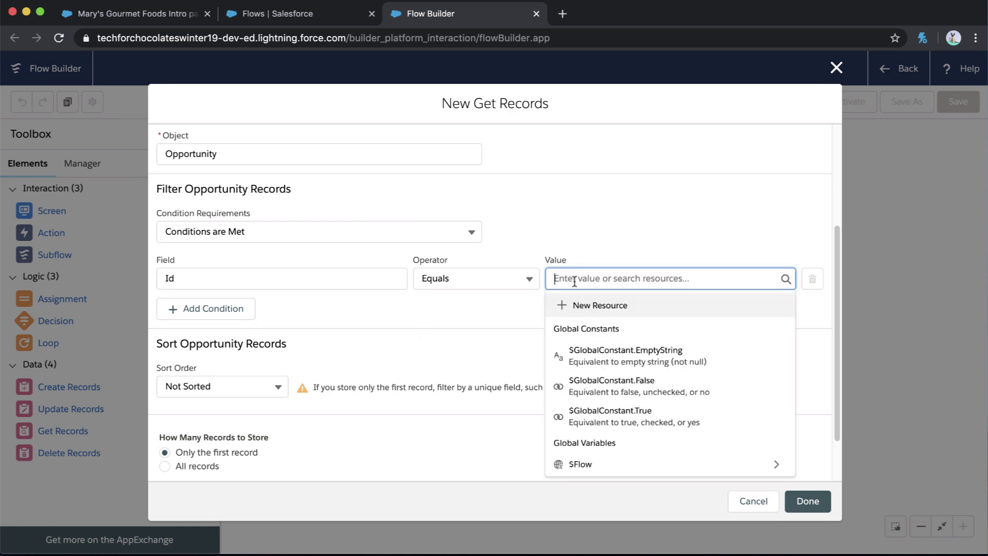
# Step: Create a Text variable recordId, described 'store current opportunity ID', available for input
pyautogui.click(586, 306)
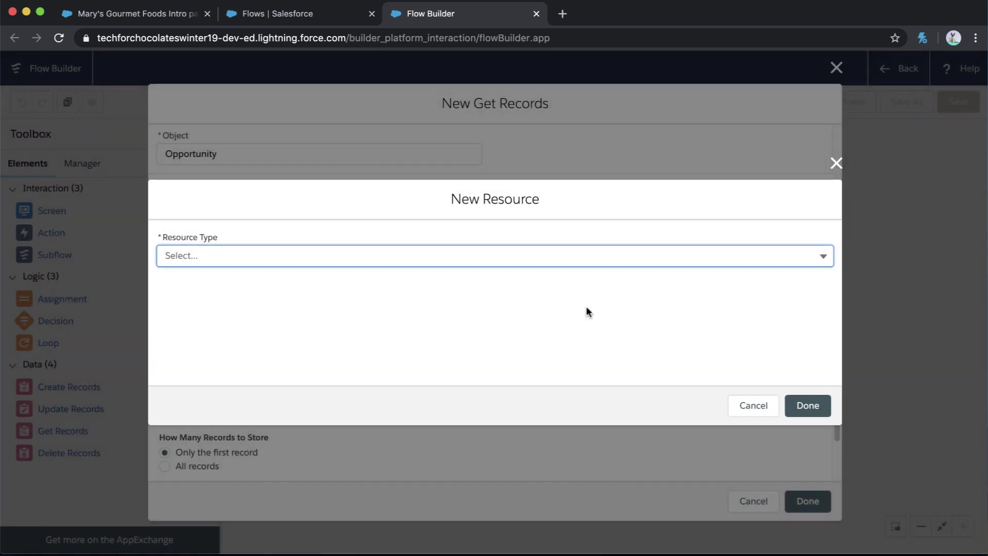
pyautogui.click(526, 260)
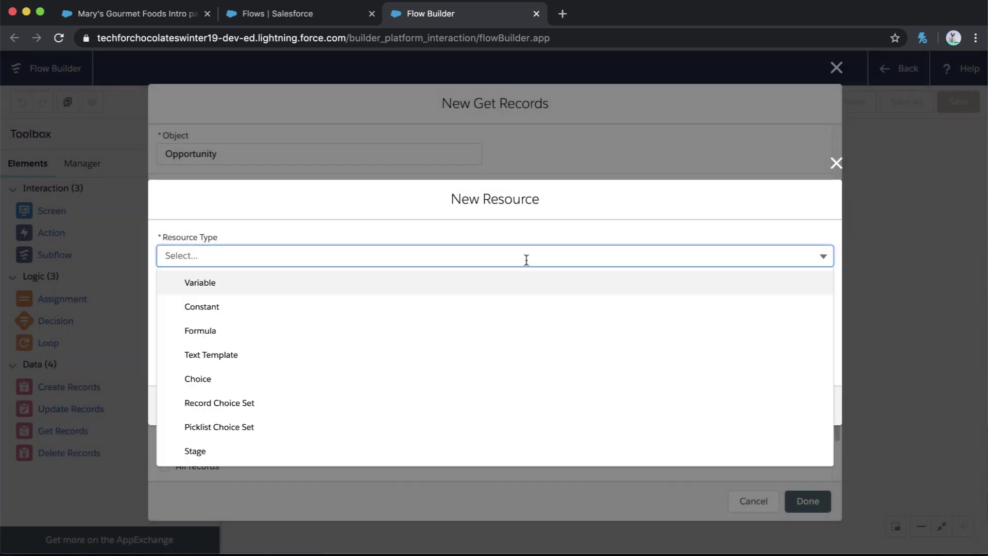
pyautogui.click(473, 282)
pyautogui.click(541, 289)
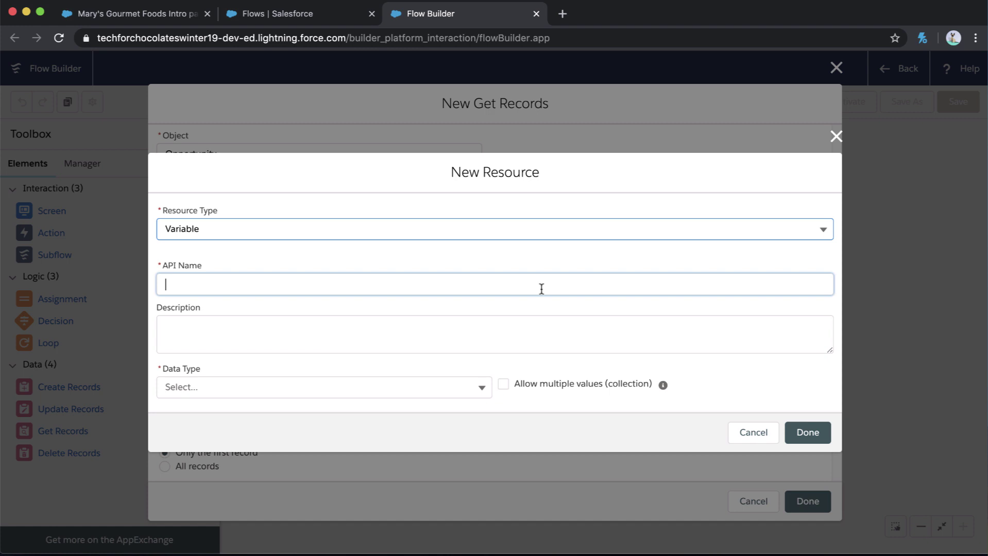
pyautogui.write('re')
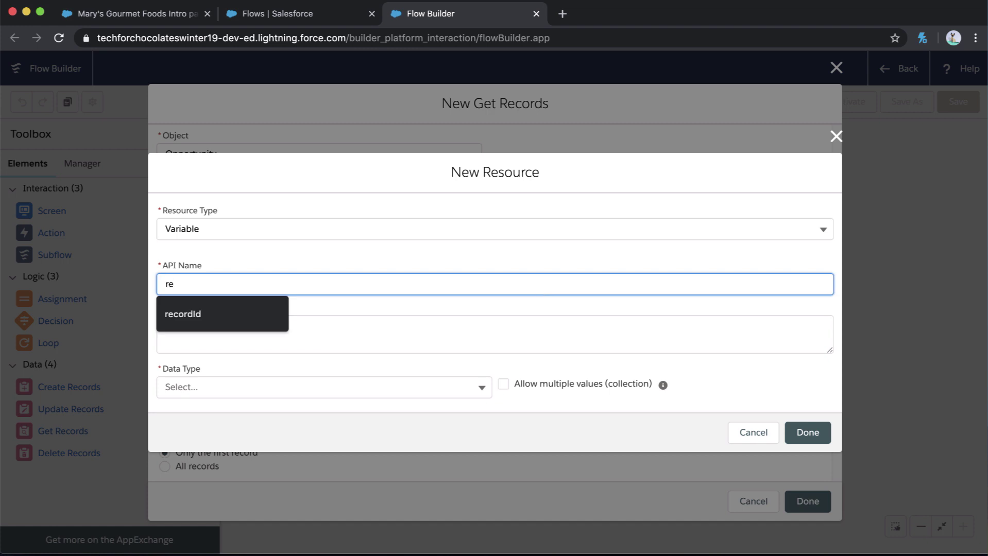
pyautogui.write('cordId')
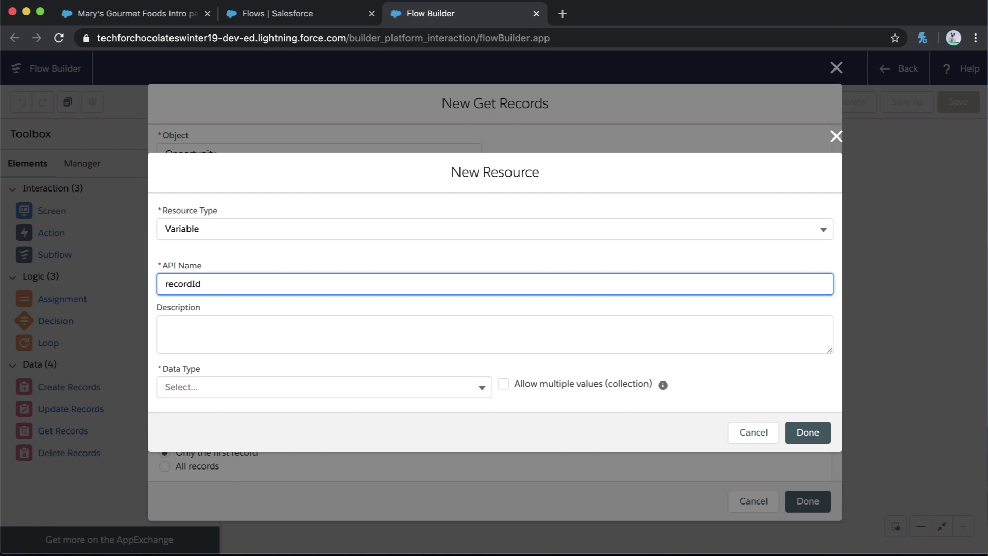
pyautogui.press('Tab')
pyautogui.write('stor')
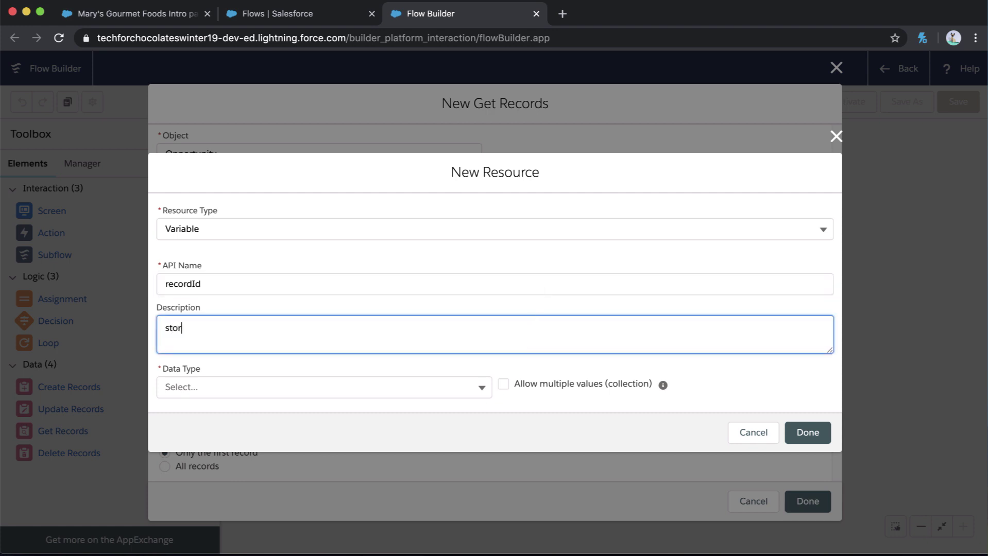
pyautogui.write('e current opportunity ')
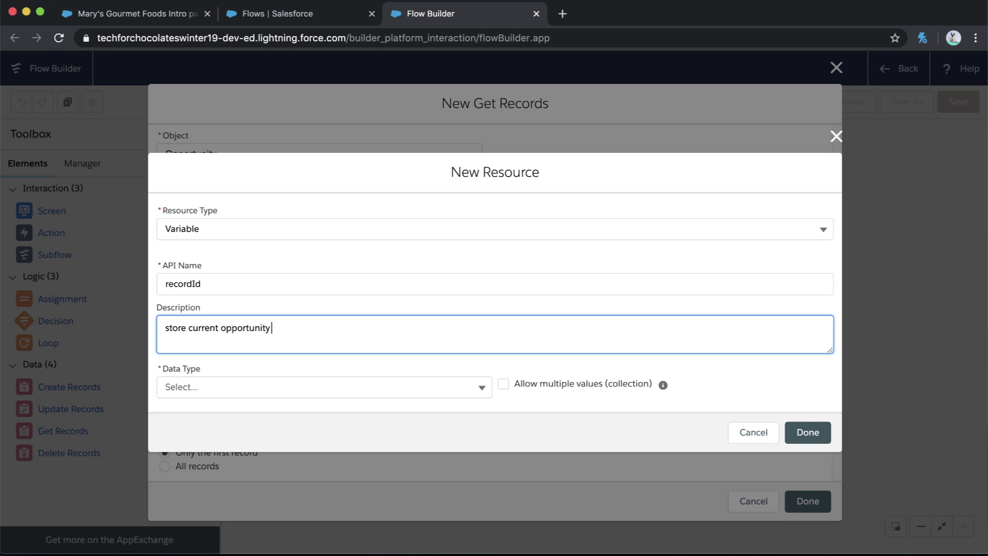
pyautogui.write('ID')
pyautogui.click(480, 388)
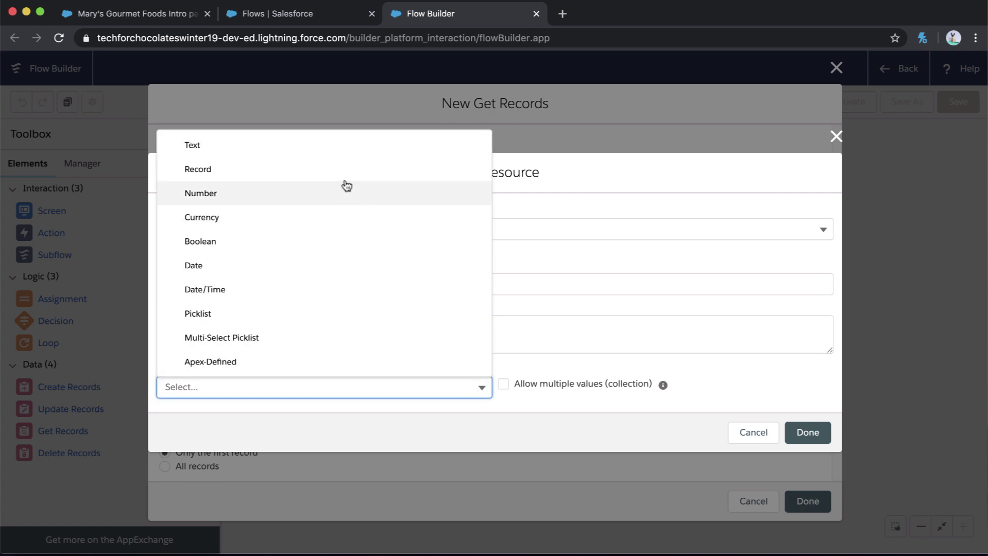
pyautogui.click(347, 152)
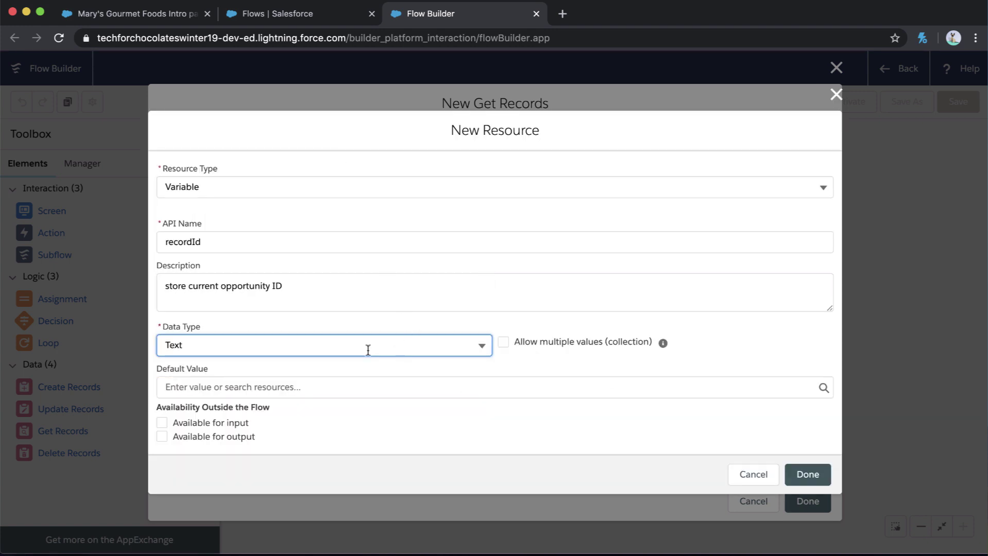
pyautogui.click(162, 423)
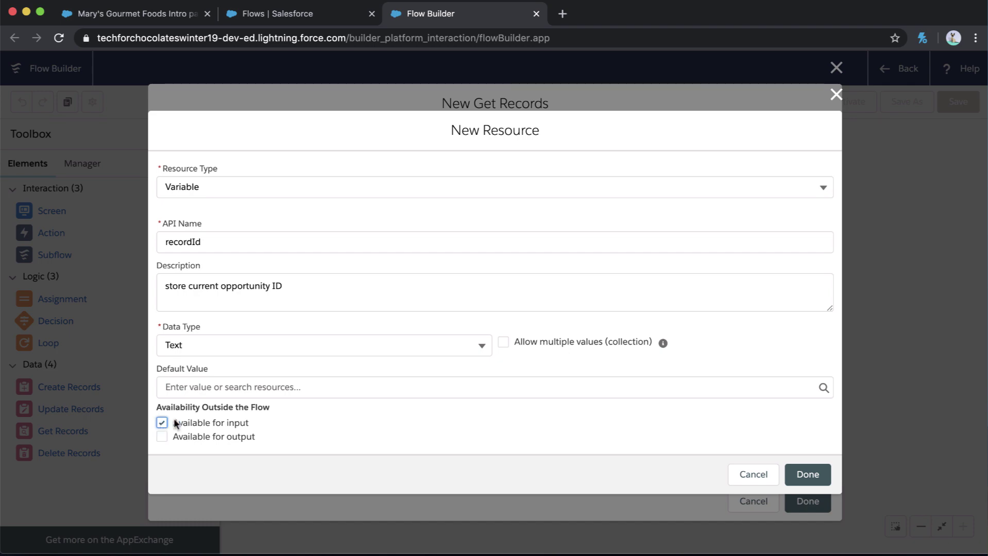
# Step: Save recordId and finish Get Opportunity filtering Id Equals {!recordId}, storing only the first record
pyautogui.click(809, 474)
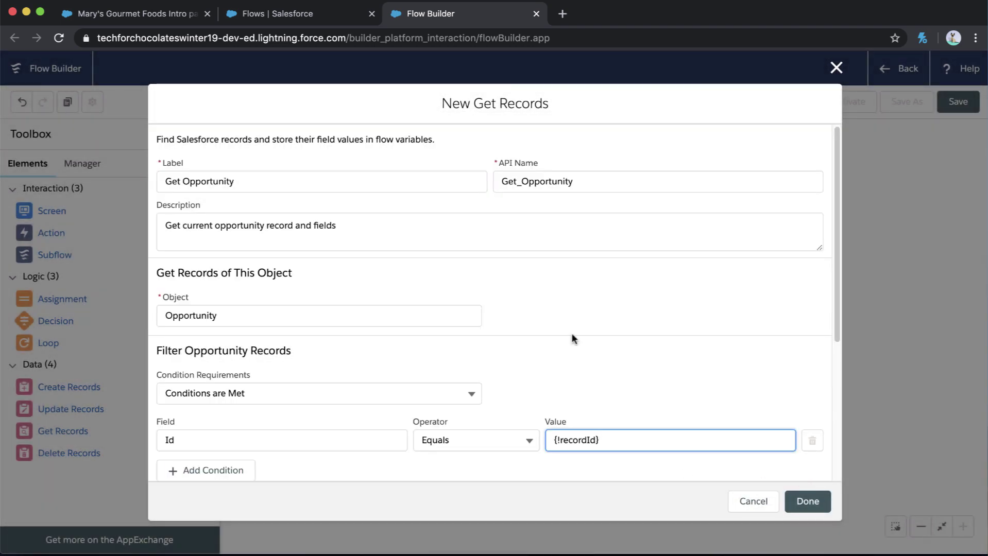
pyautogui.scroll(-3, 578, 314)
pyautogui.scroll(-2, 579, 315)
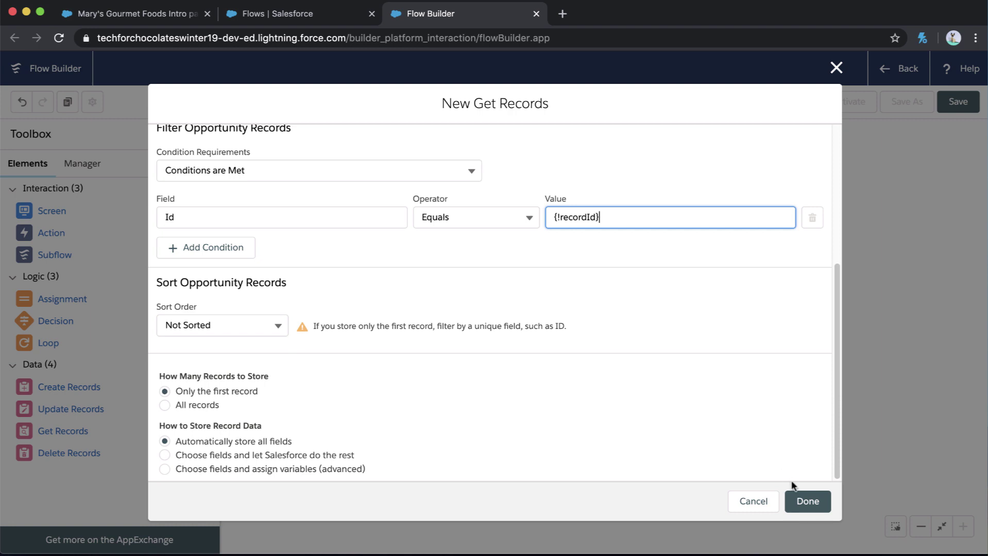
pyautogui.click(807, 501)
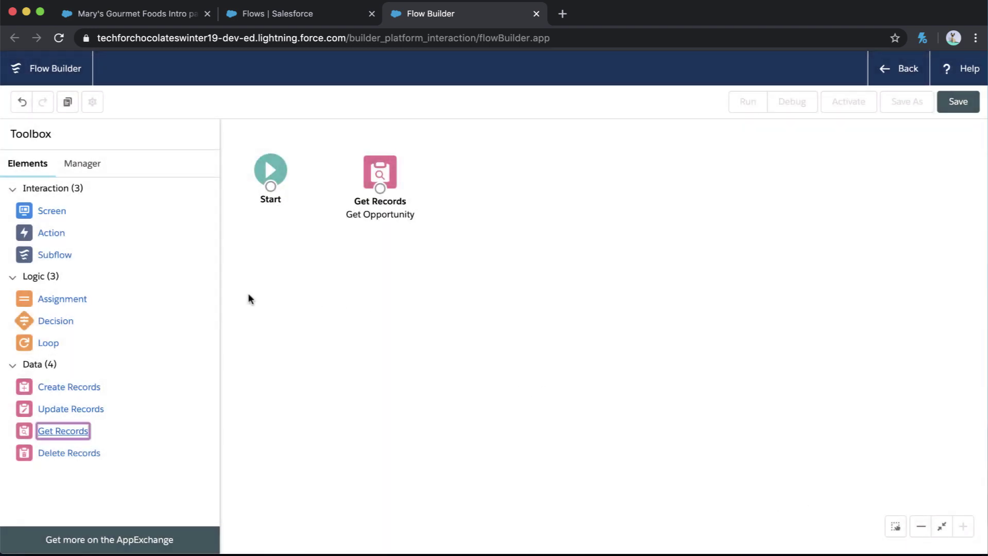
# Step: Add a Screen element to the right of Get Records, labelled 'New Project Screen'
pyautogui.click(53, 213)
pyautogui.moveTo(53, 212); pyautogui.dragTo(489, 159)
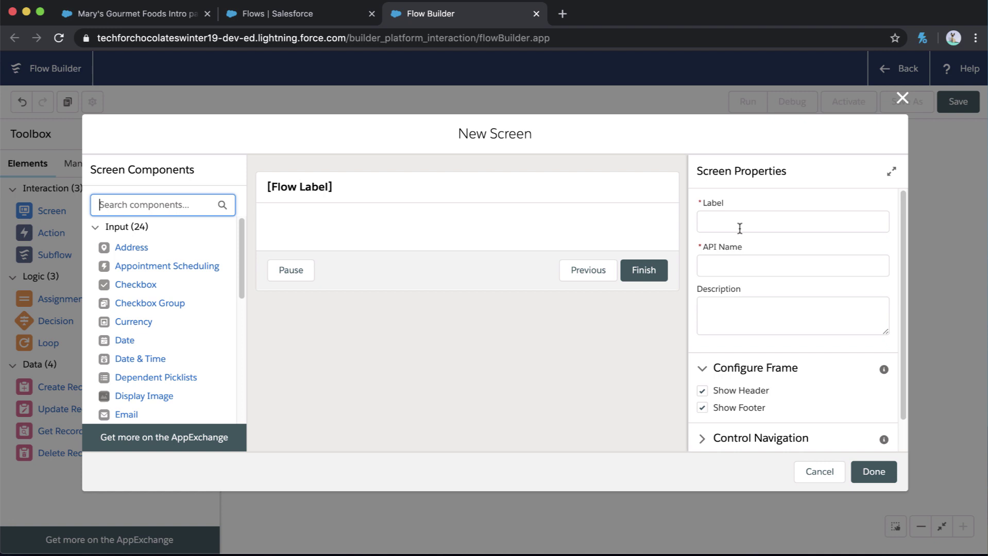
pyautogui.click(736, 223)
pyautogui.write('N')
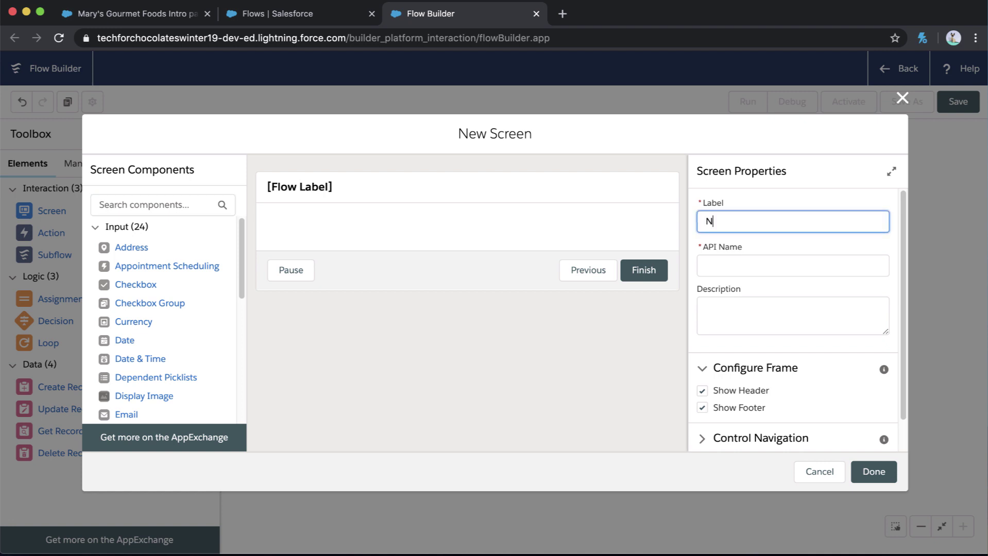
pyautogui.write('ew Project Screen')
pyautogui.press('Tab')
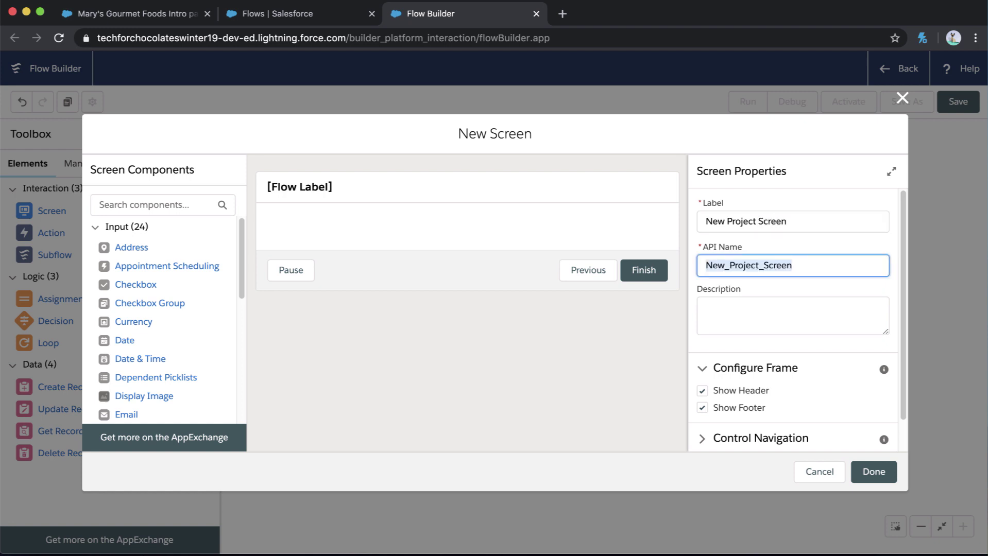
pyautogui.click(747, 325)
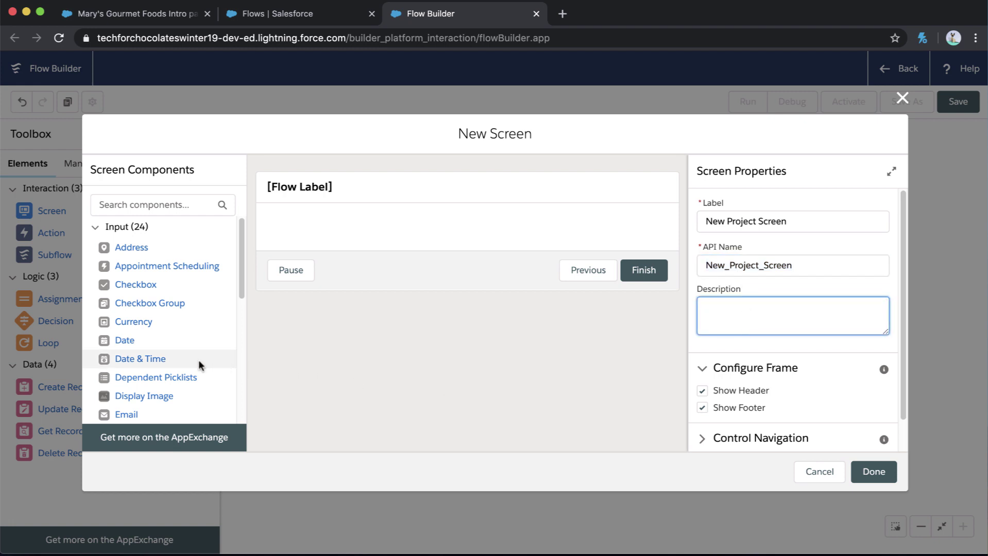
pyautogui.scroll(-1, 199, 359)
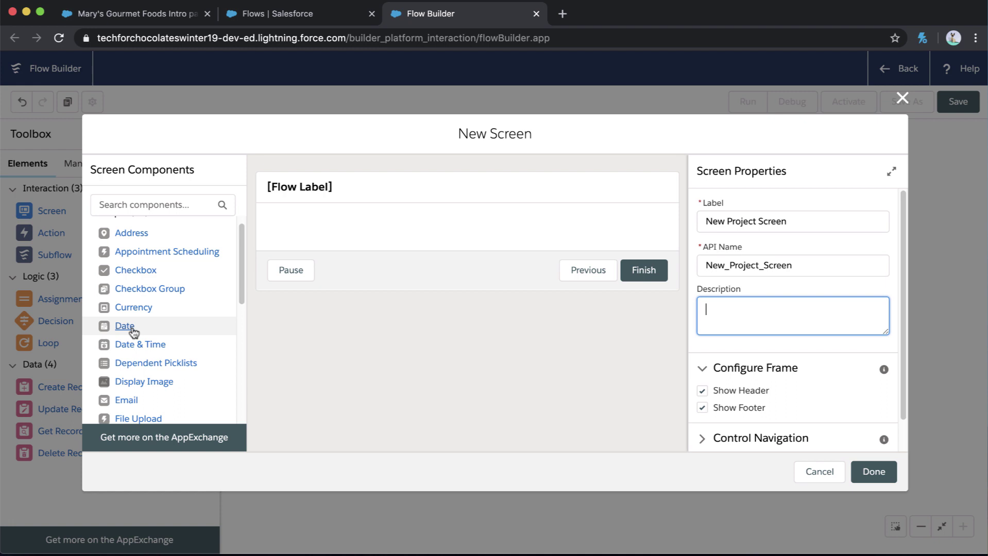
# Step: Add a Project Start date field and a Project Description long text area to the screen
pyautogui.moveTo(132, 326); pyautogui.dragTo(360, 226)
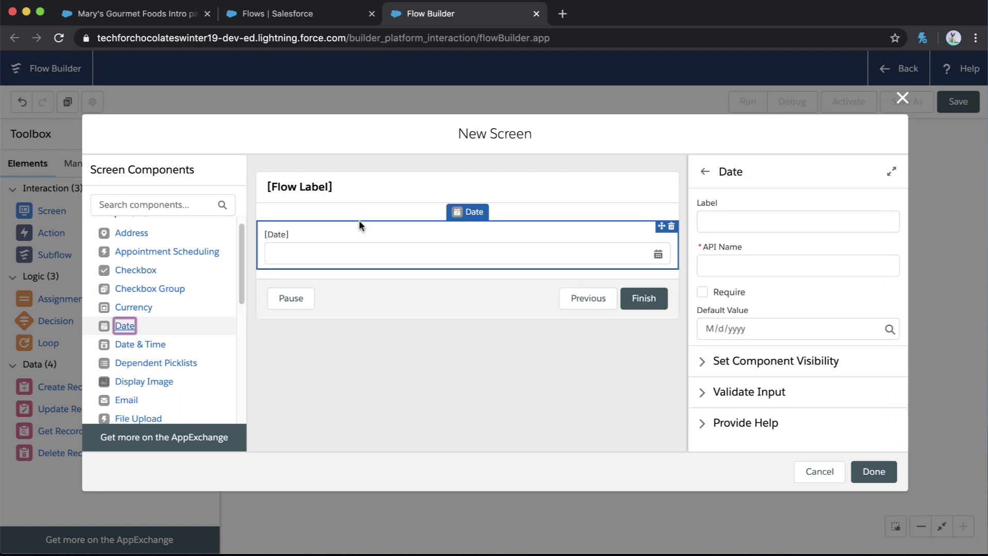
pyautogui.click(714, 219)
pyautogui.write('Projec')
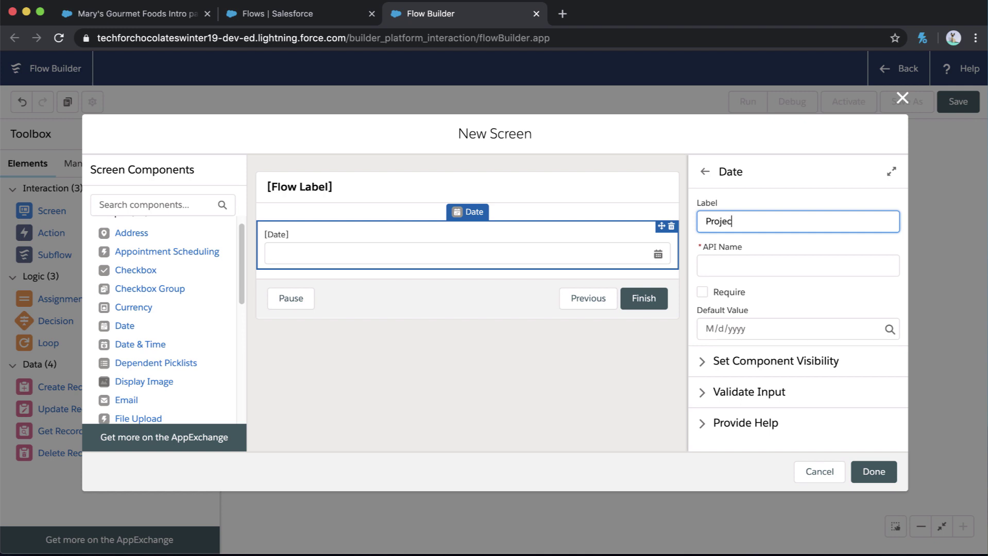
pyautogui.write('t Start')
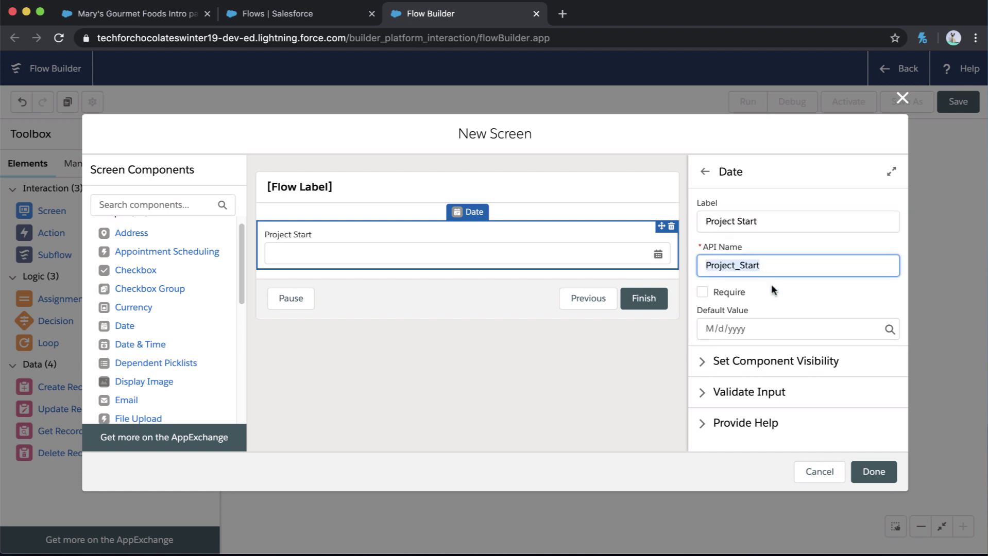
pyautogui.scroll(-1, 170, 402)
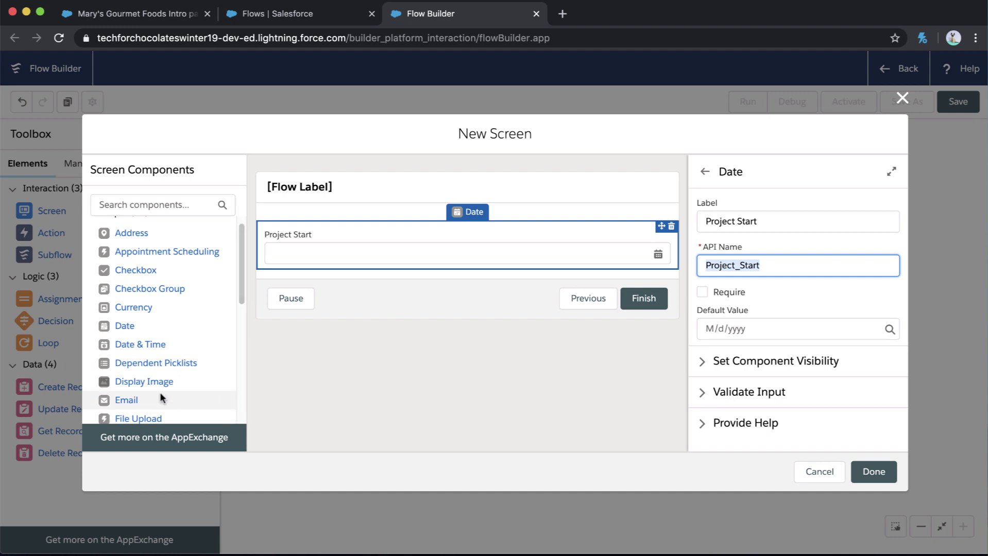
pyautogui.scroll(-3, 160, 392)
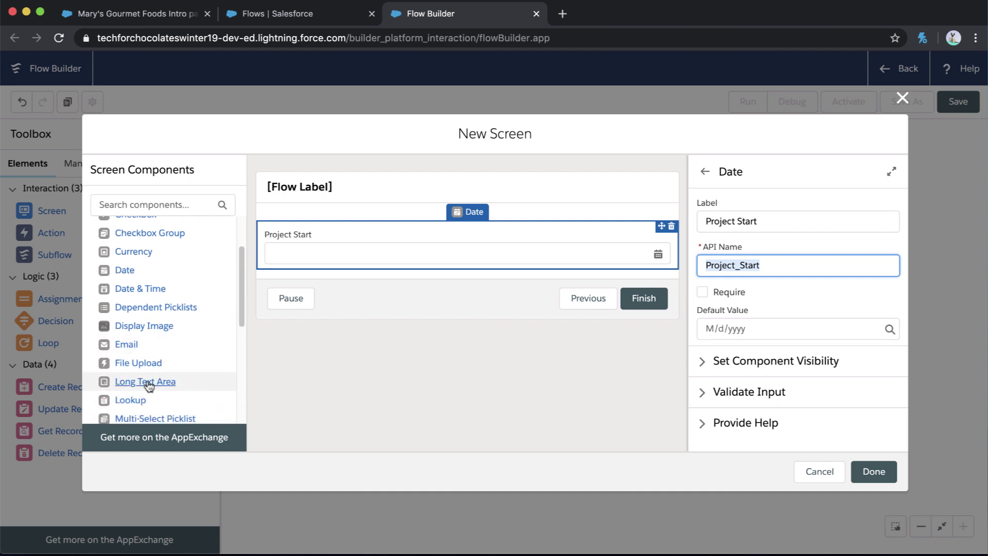
pyautogui.moveTo(147, 381); pyautogui.dragTo(336, 263)
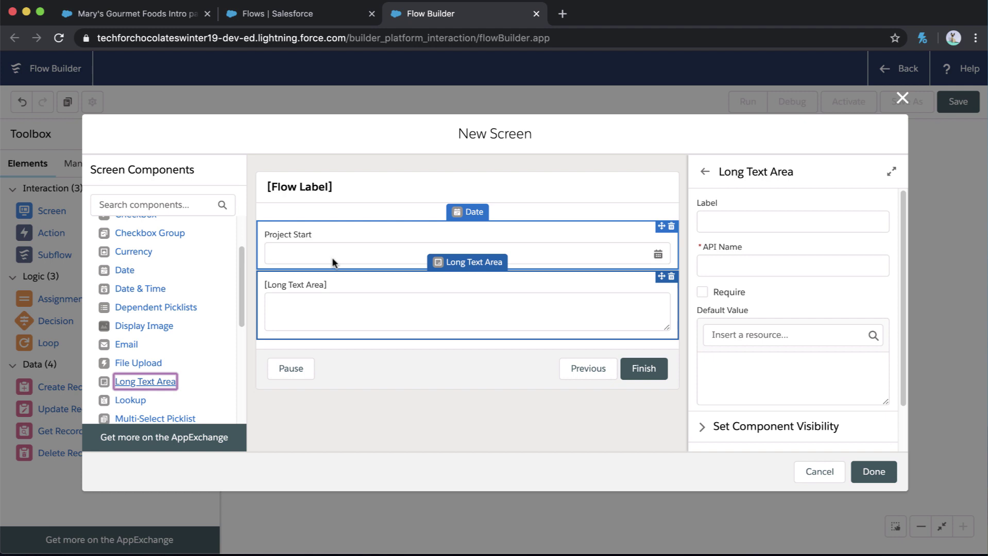
pyautogui.click(770, 222)
pyautogui.write('P')
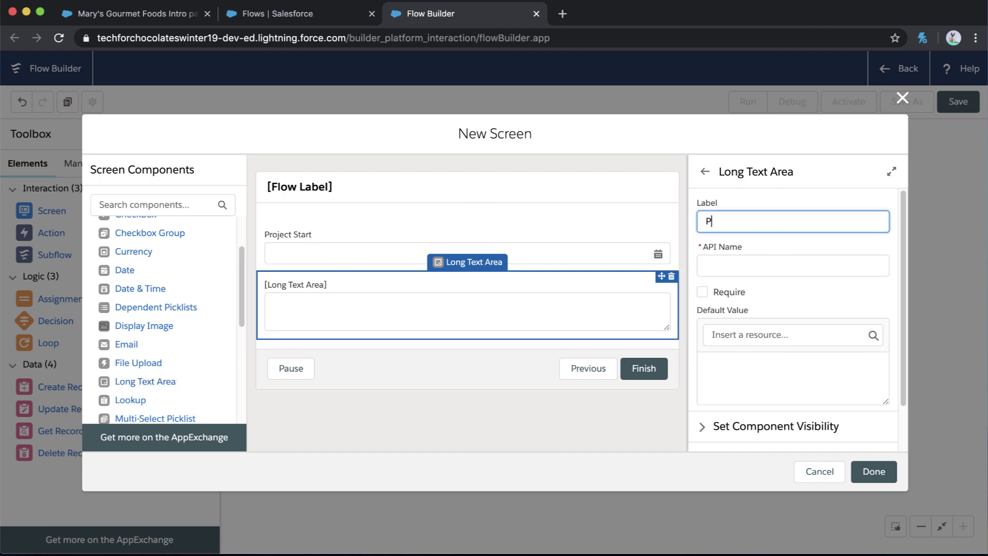
pyautogui.write('roject Description')
pyautogui.press('Tab')
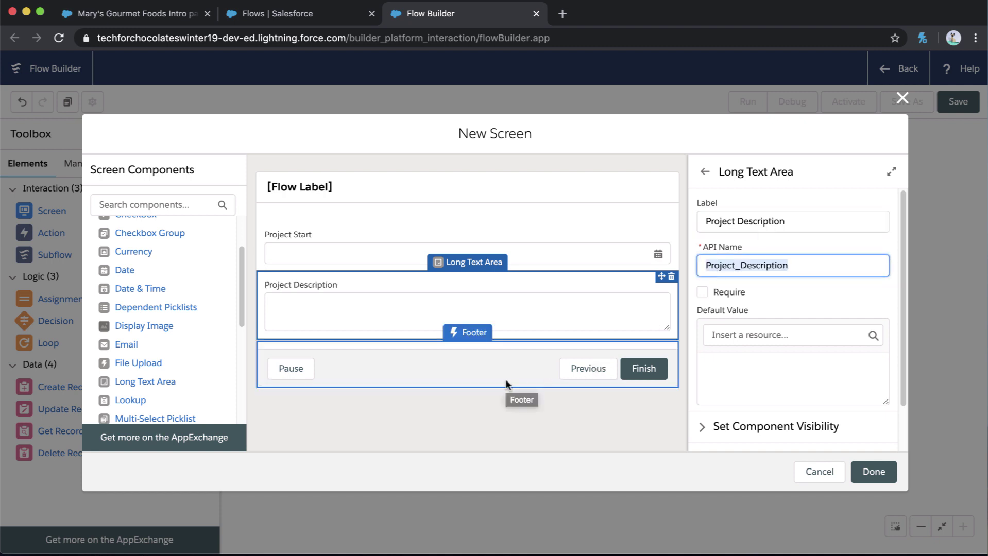
pyautogui.scroll(-2, 726, 394)
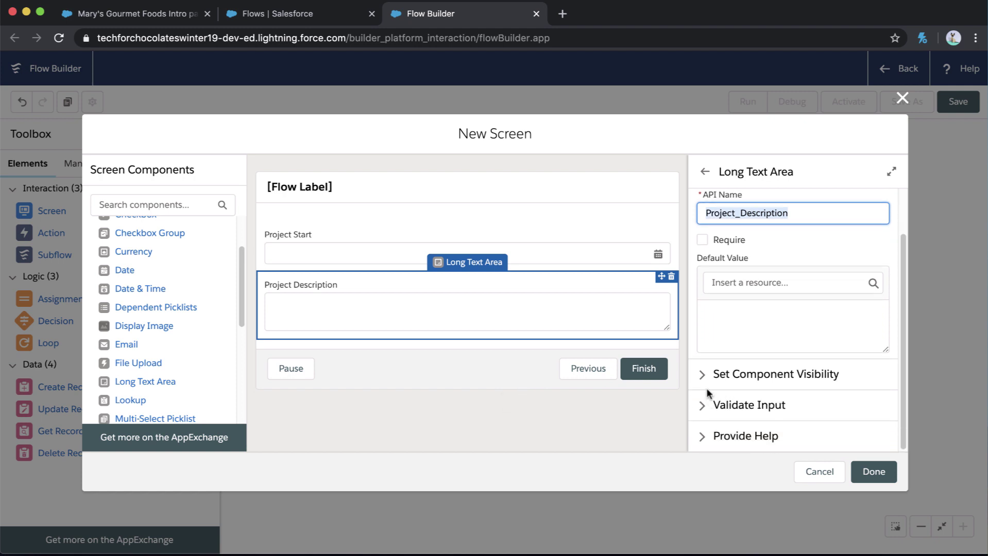
# Step: Remove the Previous and Pause buttons and hide the screen header, leaving only Next or Finish
pyautogui.click(521, 194)
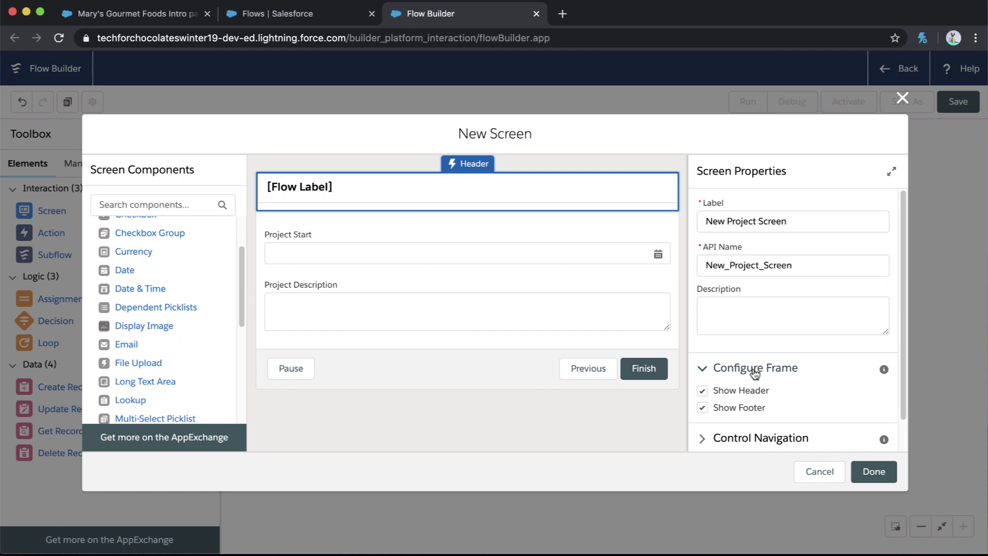
pyautogui.scroll(-1, 755, 374)
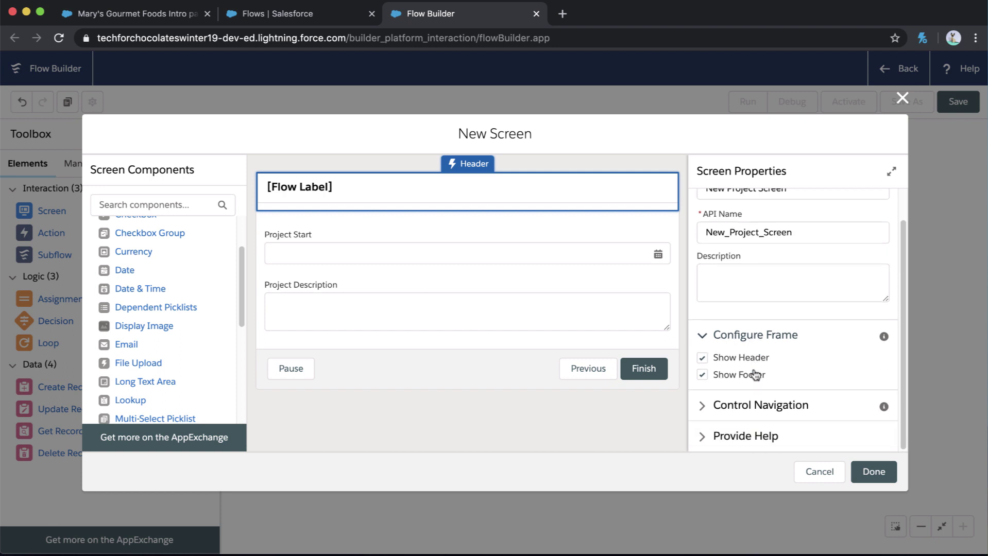
pyautogui.click(701, 406)
pyautogui.scroll(-1, 700, 409)
pyautogui.scroll(-3, 700, 409)
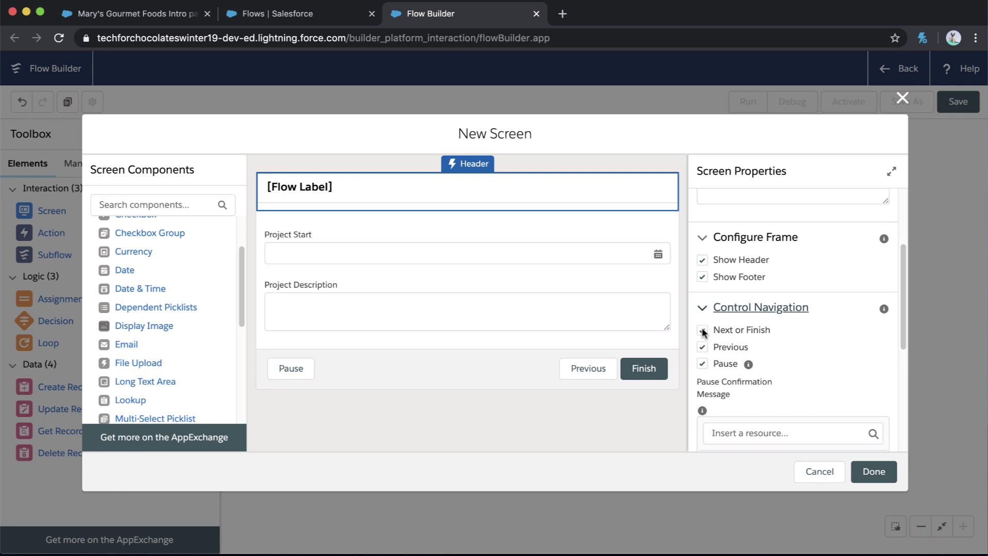
pyautogui.click(703, 347)
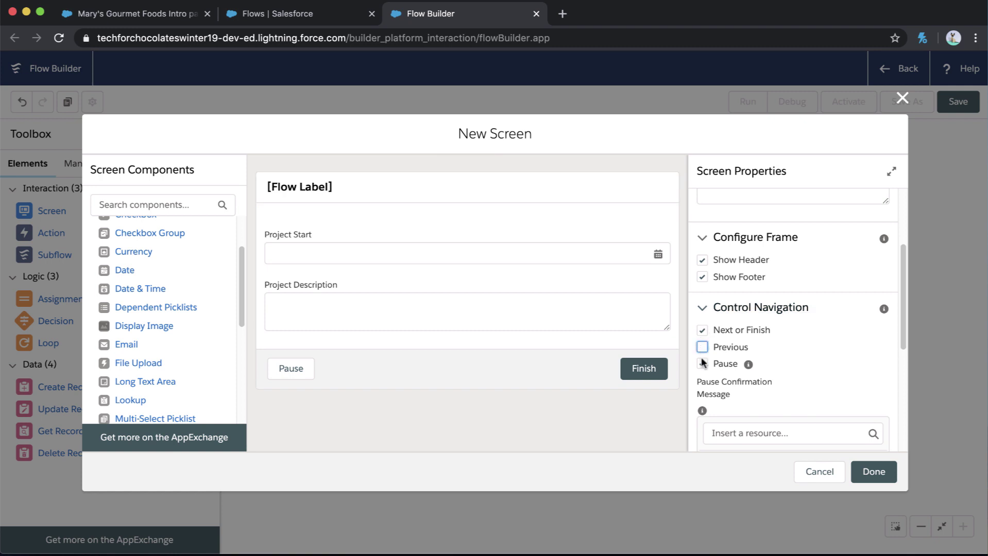
pyautogui.click(703, 364)
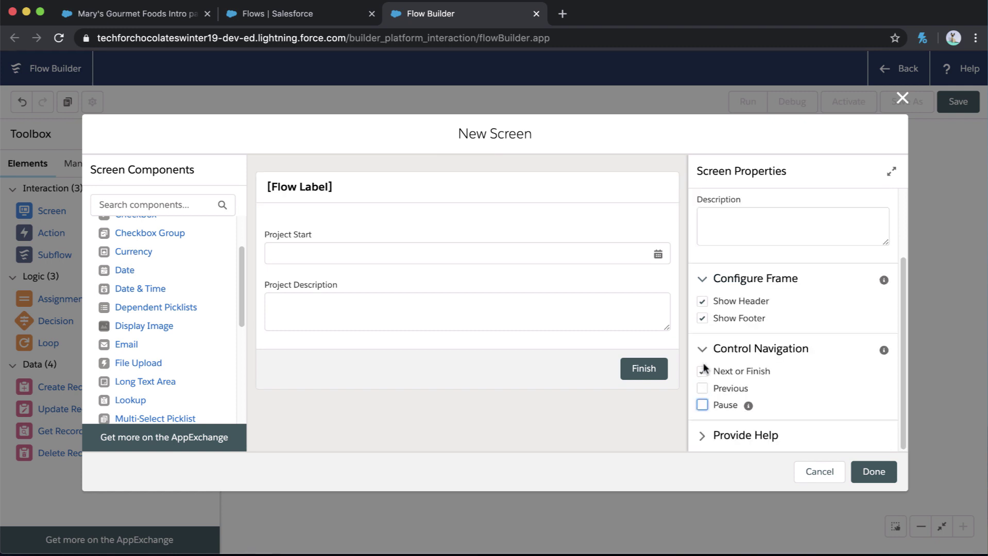
pyautogui.click(702, 301)
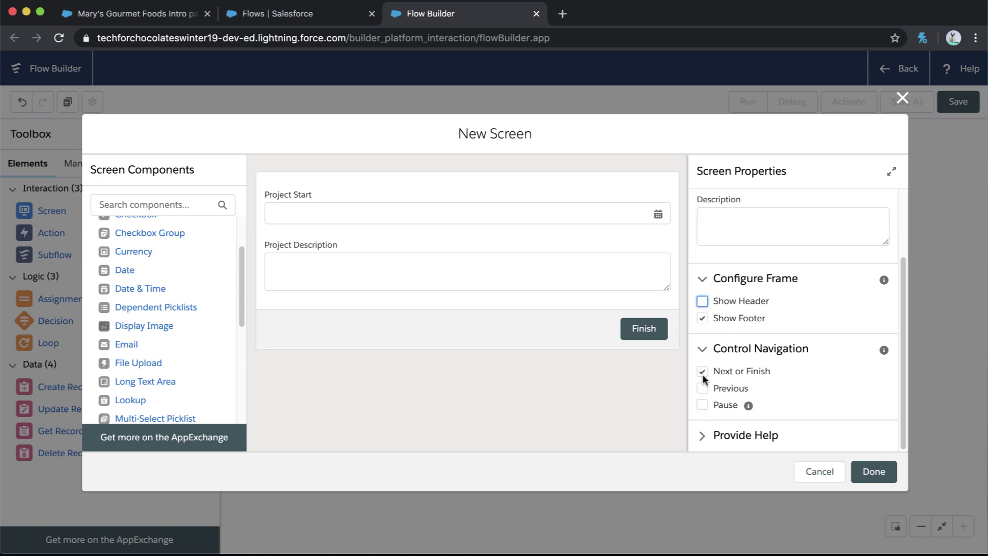
# Step: Save the New Project Screen and connect Start to Get Opportunity
pyautogui.click(874, 472)
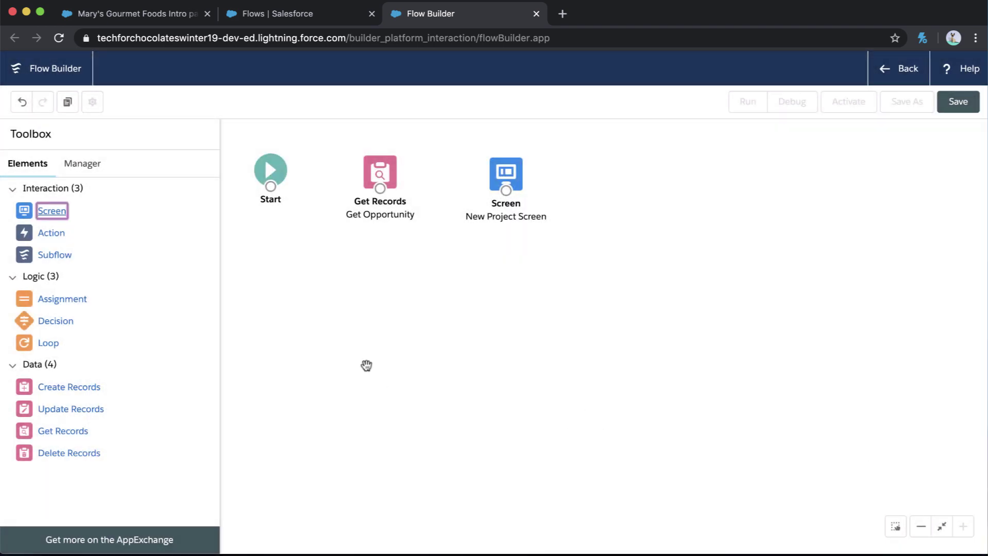
pyautogui.moveTo(275, 191); pyautogui.dragTo(501, 182)
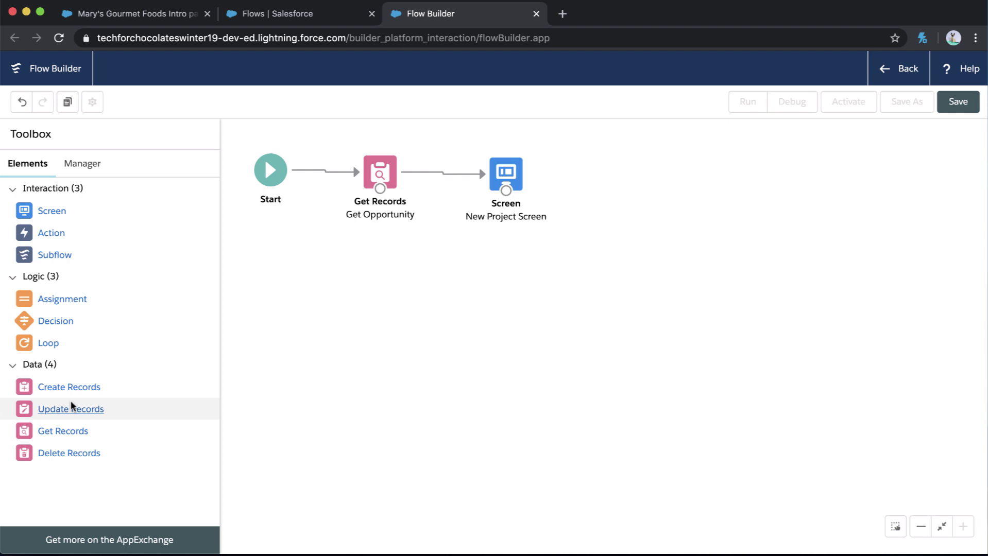
# Step: Add a Create Project element creating one Project record from separate resources and literal values
pyautogui.moveTo(66, 395); pyautogui.dragTo(491, 280)
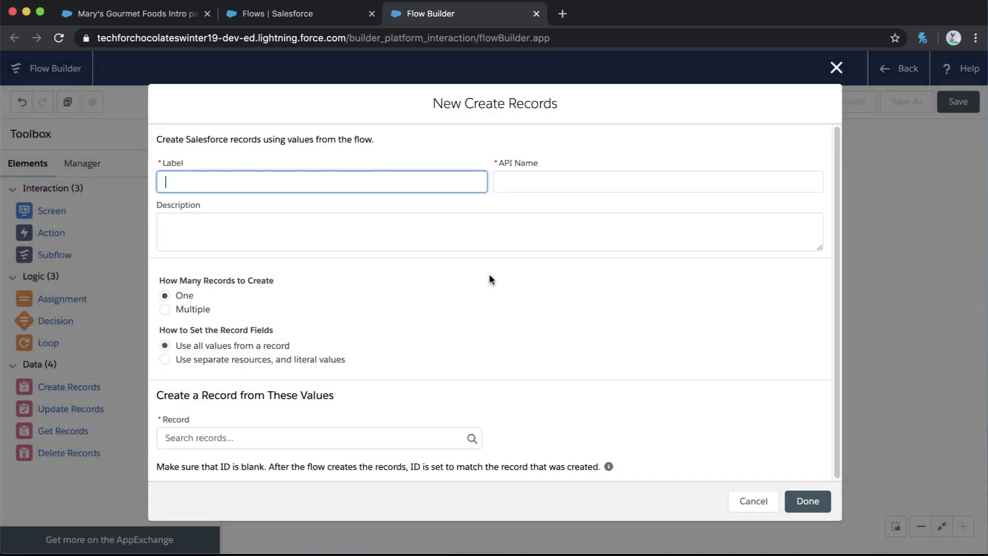
pyautogui.write('Create Project')
pyautogui.press('Tab')
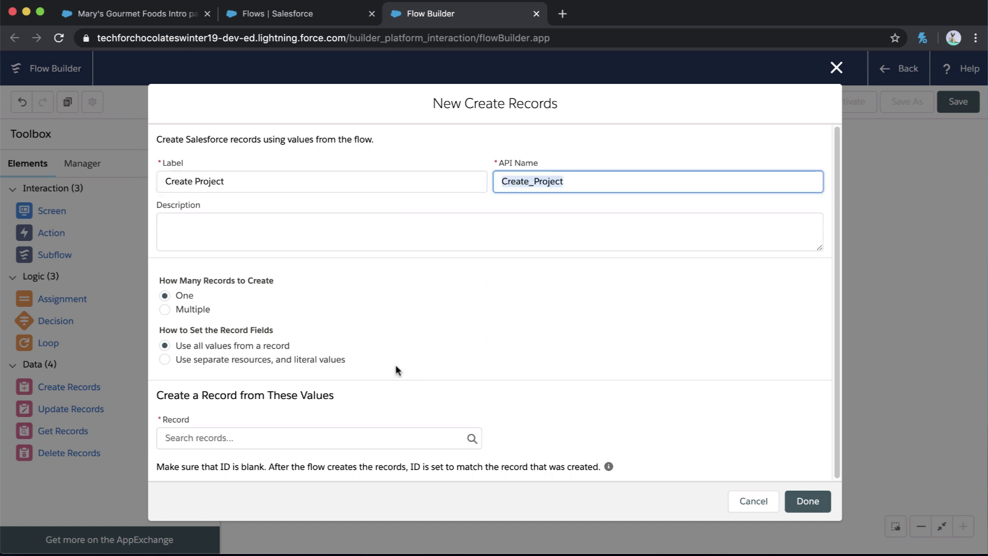
pyautogui.click(165, 359)
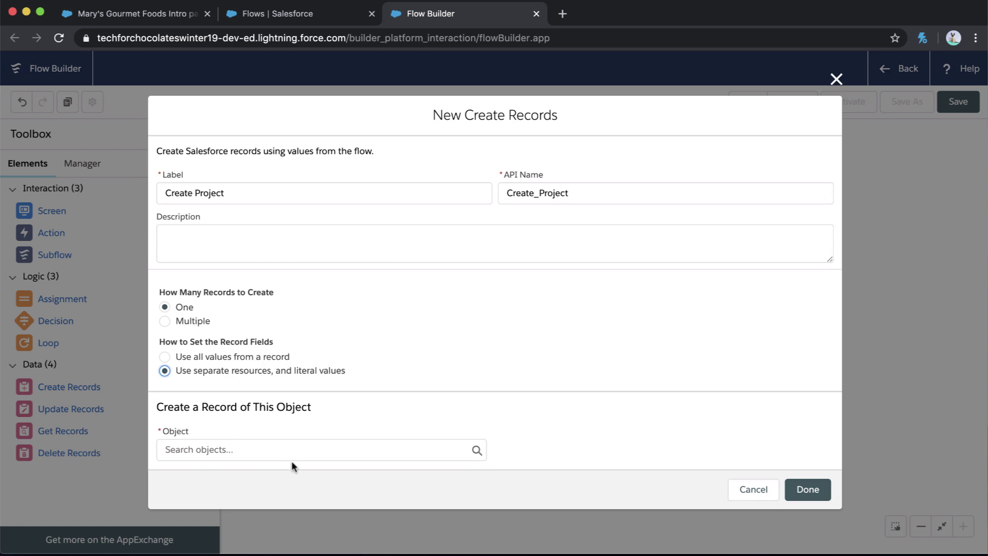
pyautogui.click(327, 449)
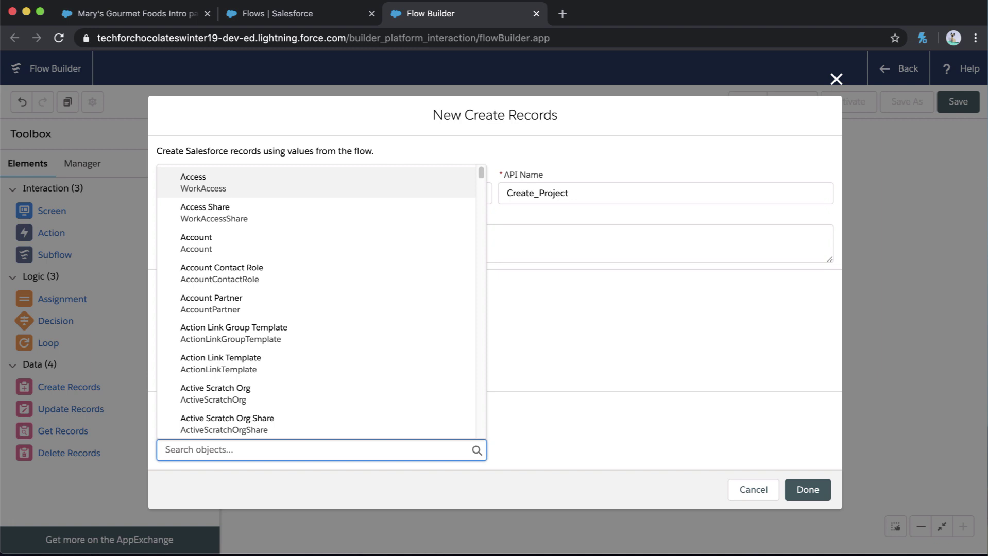
pyautogui.write('proj')
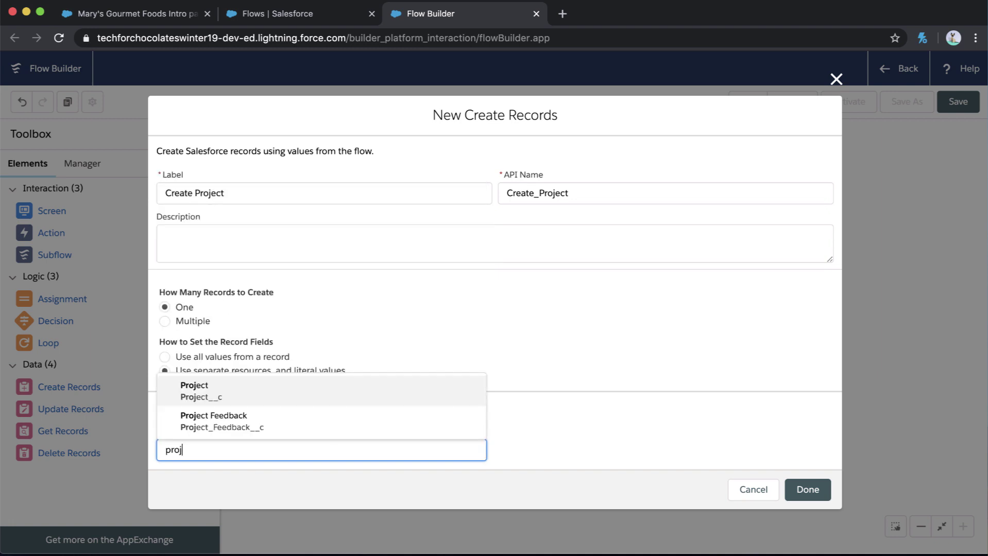
pyautogui.click(315, 397)
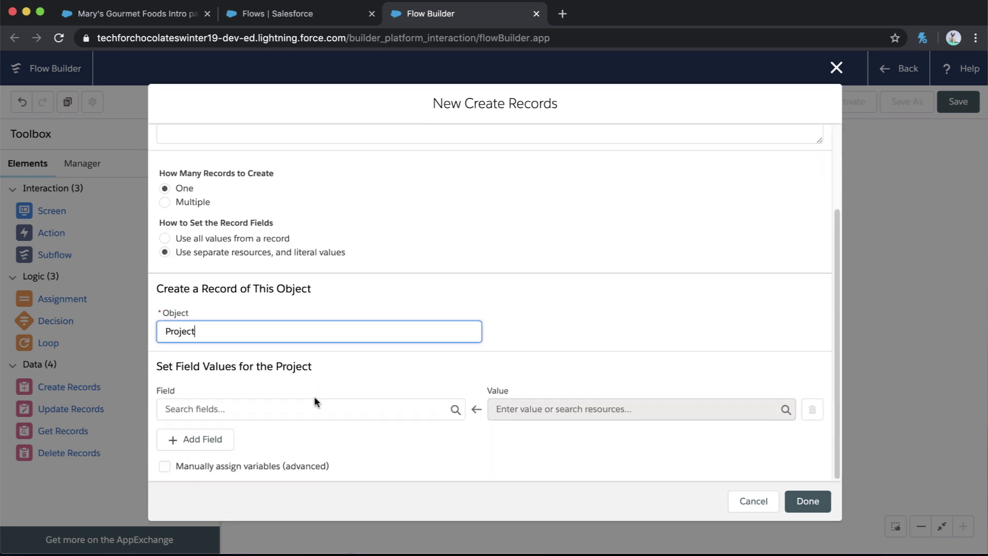
# Step: Map the Project's Name field to the opportunity's Name, {!Get_Opportunity.Name}
pyautogui.click(313, 412)
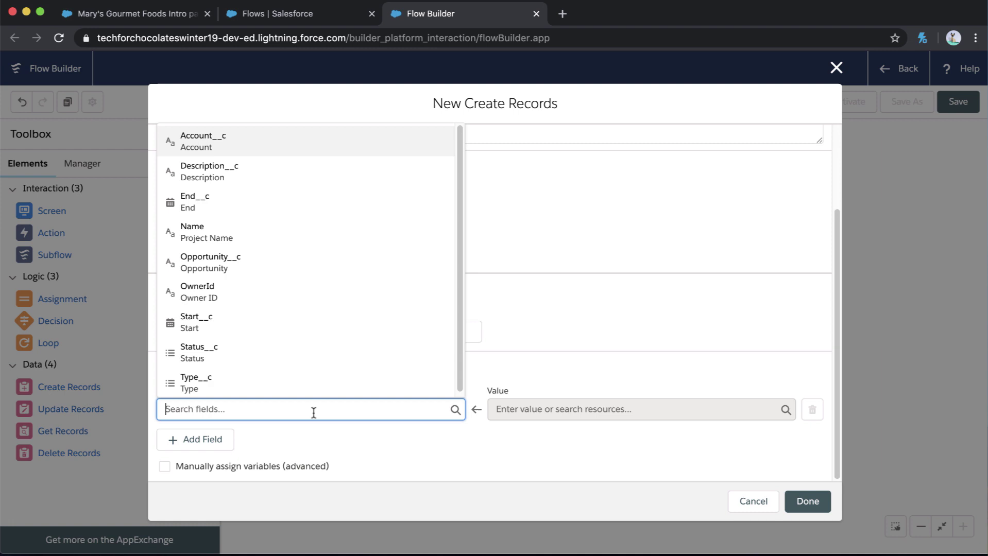
pyautogui.write('name')
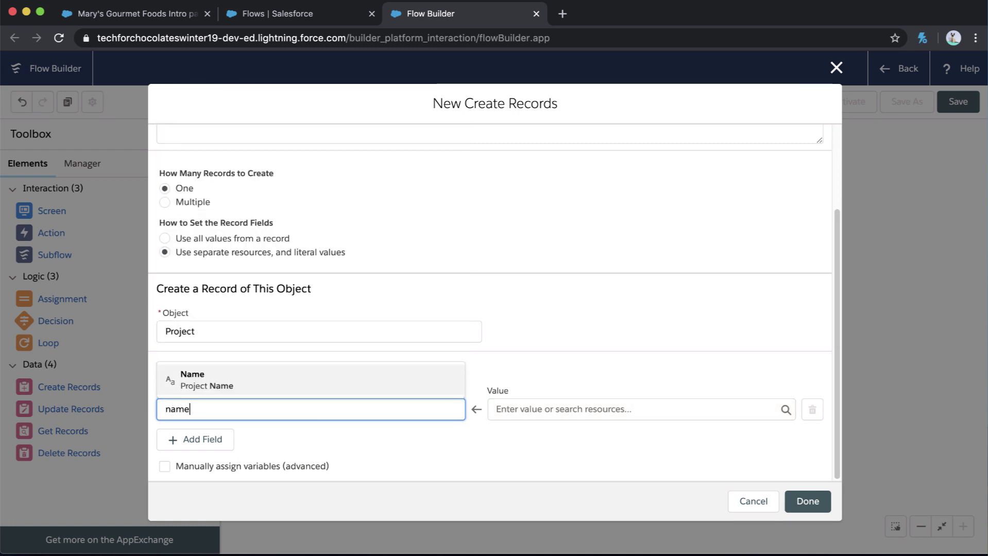
pyautogui.click(325, 380)
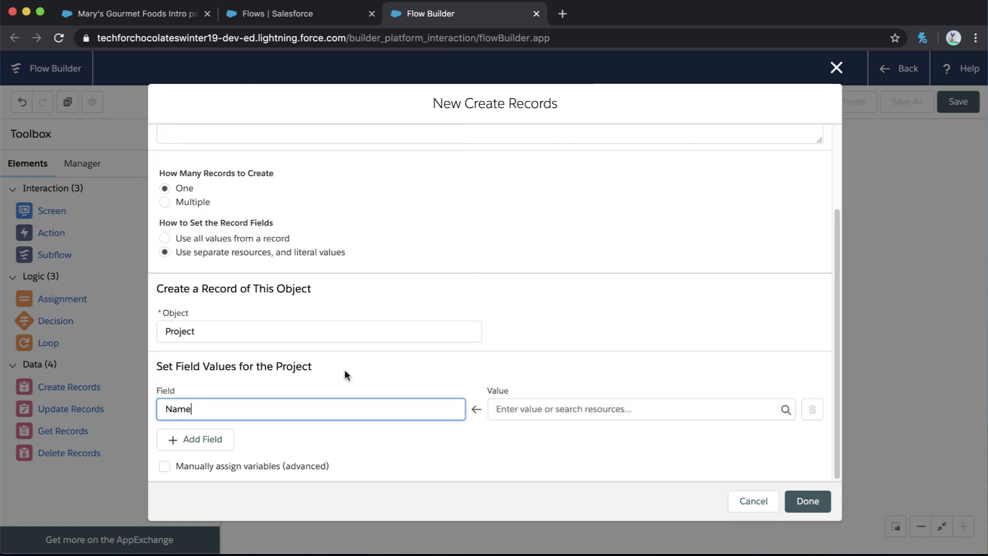
pyautogui.click(561, 404)
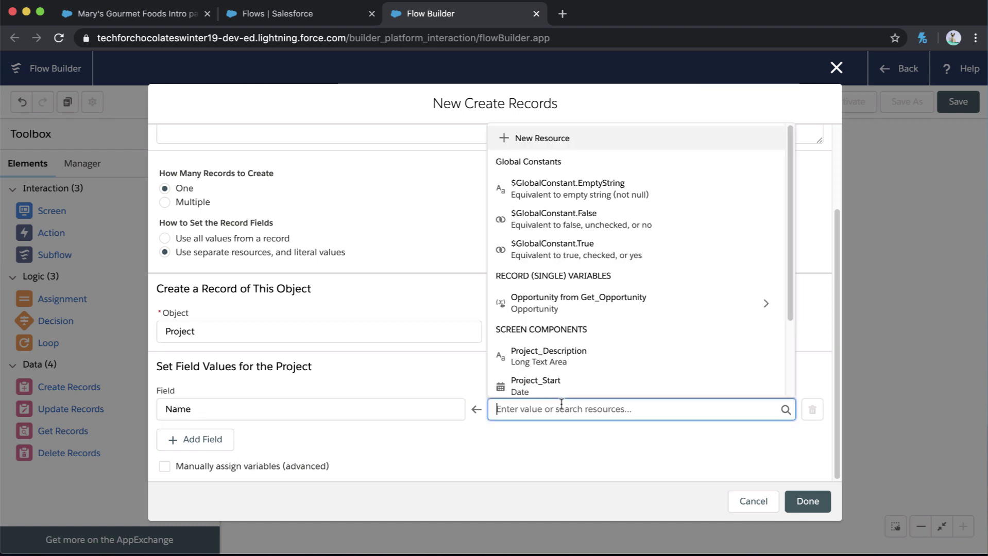
pyautogui.click(716, 310)
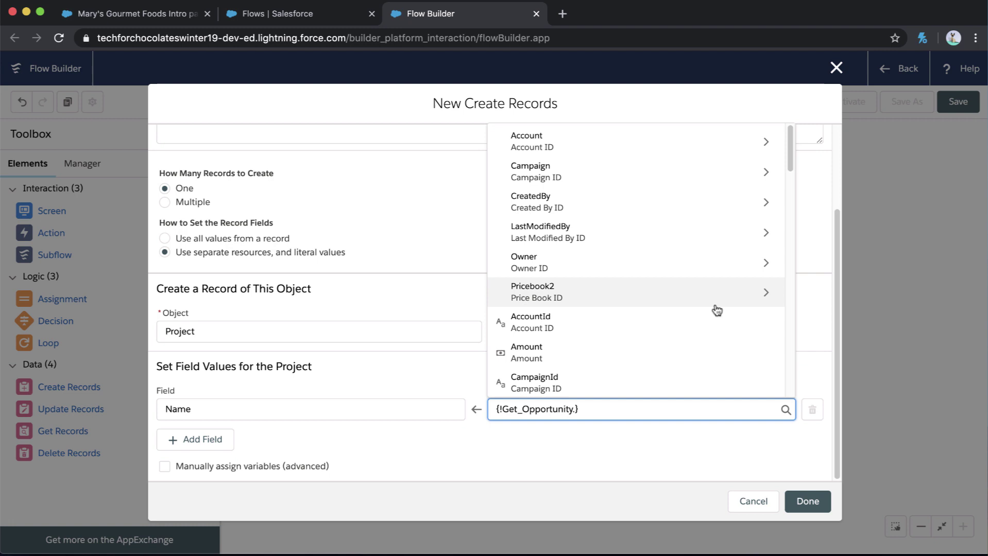
pyautogui.scroll(-5, 717, 309)
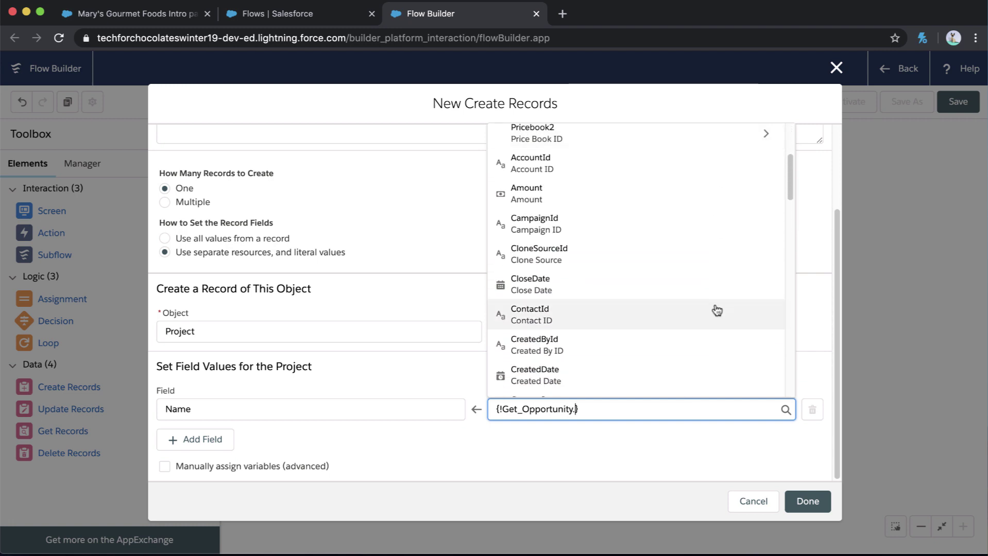
pyautogui.scroll(-3, 717, 310)
pyautogui.scroll(-2, 716, 310)
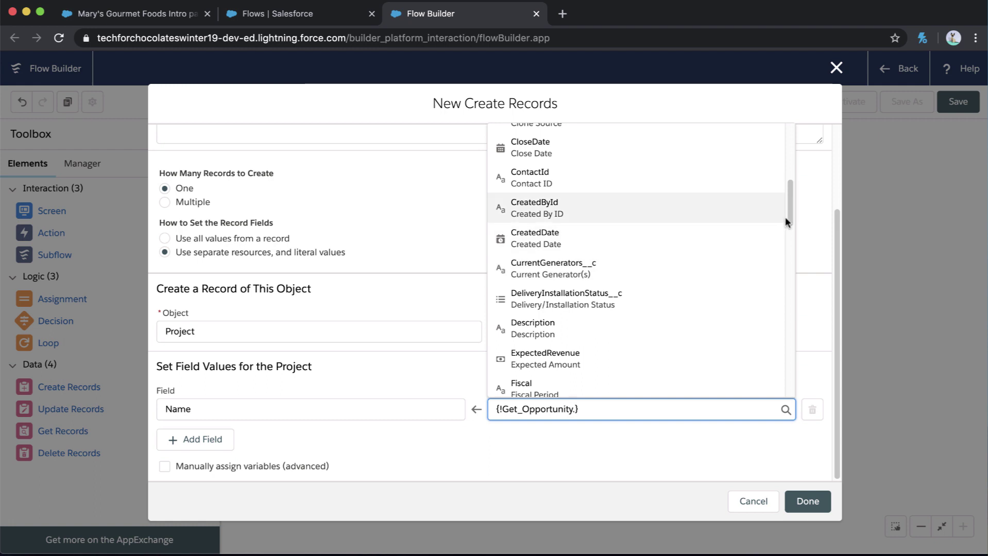
pyautogui.scroll(-1, 786, 218)
pyautogui.moveTo(787, 221); pyautogui.dragTo(792, 361)
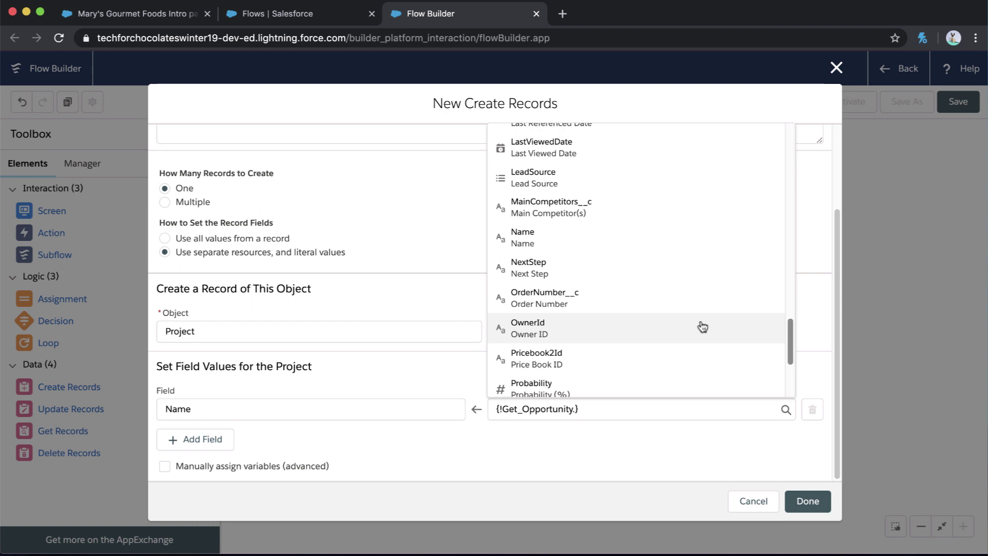
pyautogui.click(653, 238)
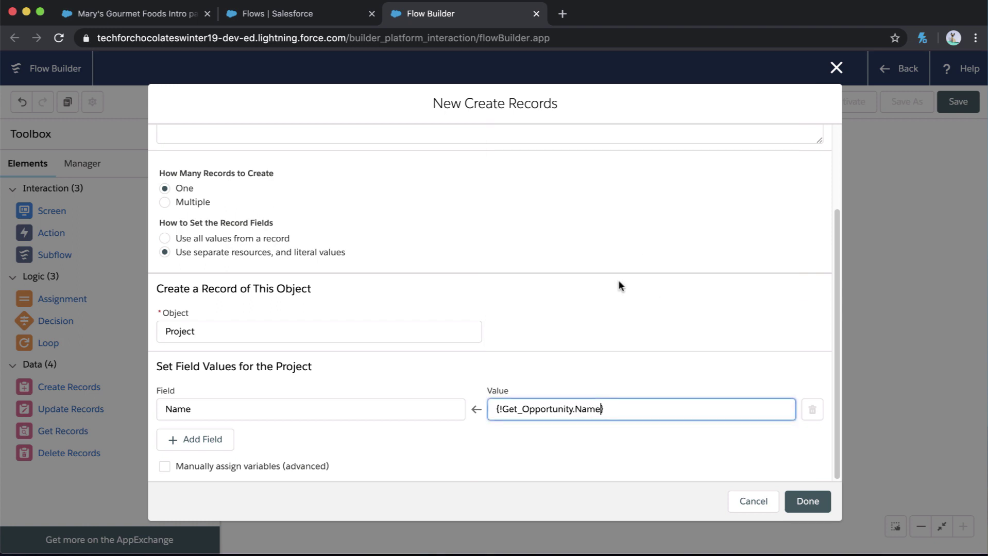
# Step: Add a Project field assignment mapping Account__c to {!Get_Opportunity.AccountId}
pyautogui.click(221, 443)
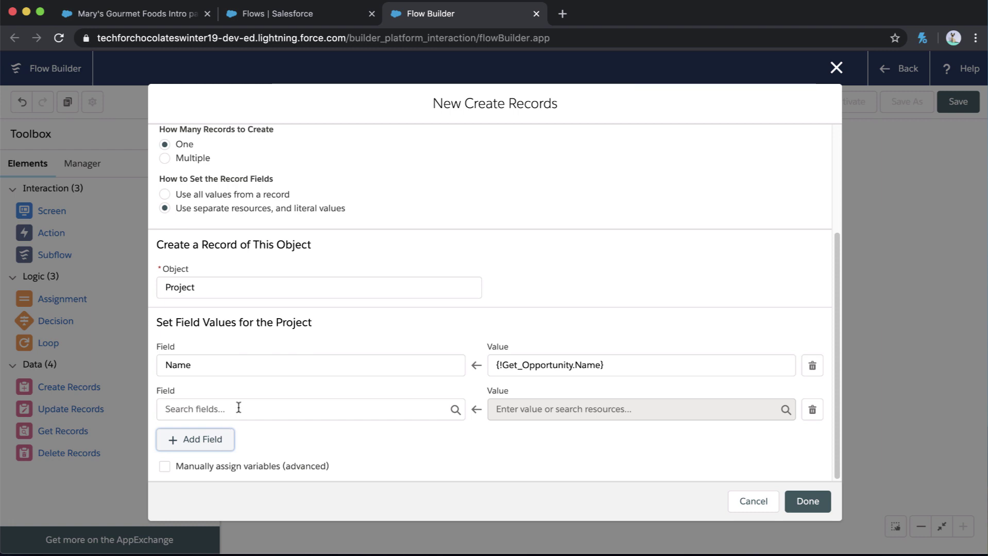
pyautogui.click(239, 407)
pyautogui.write('ac')
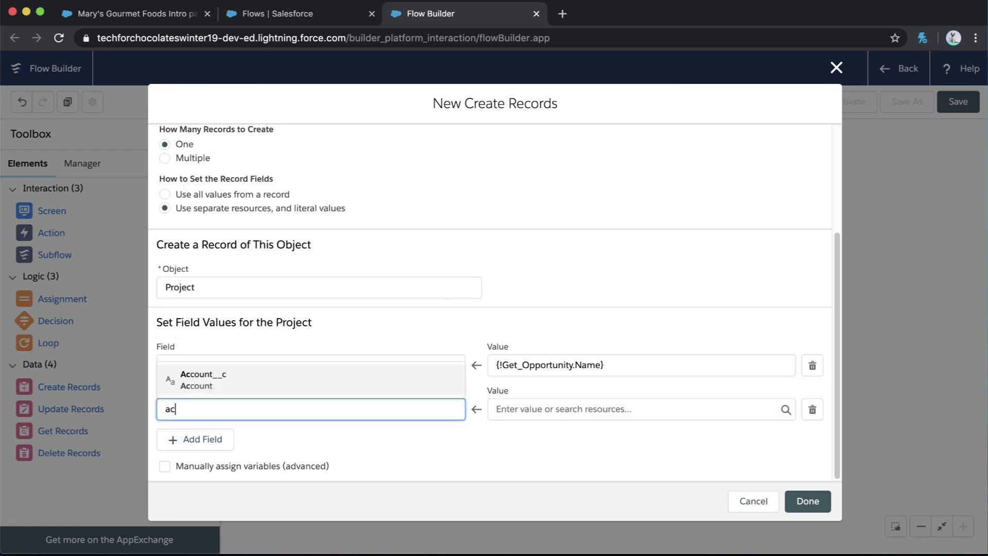
pyautogui.click(254, 386)
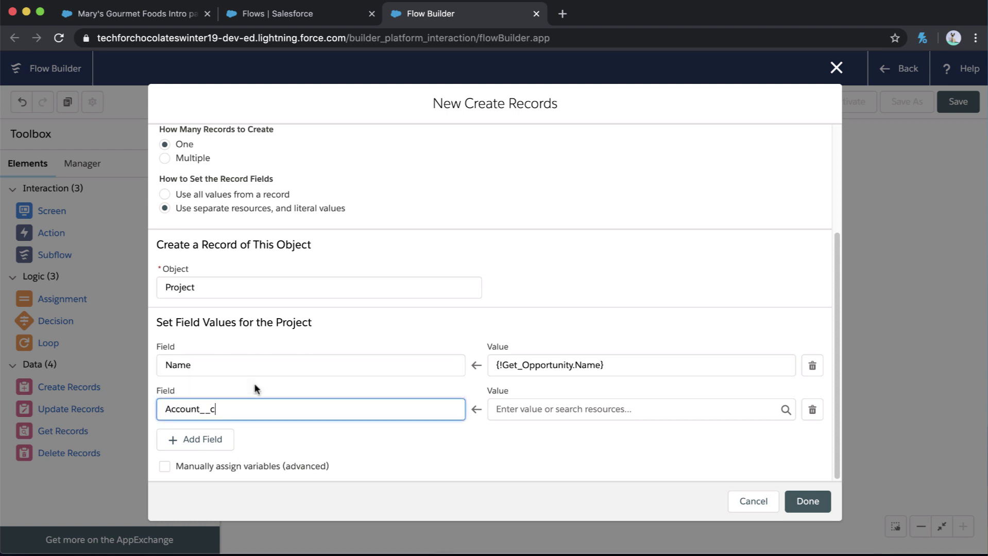
pyautogui.click(559, 411)
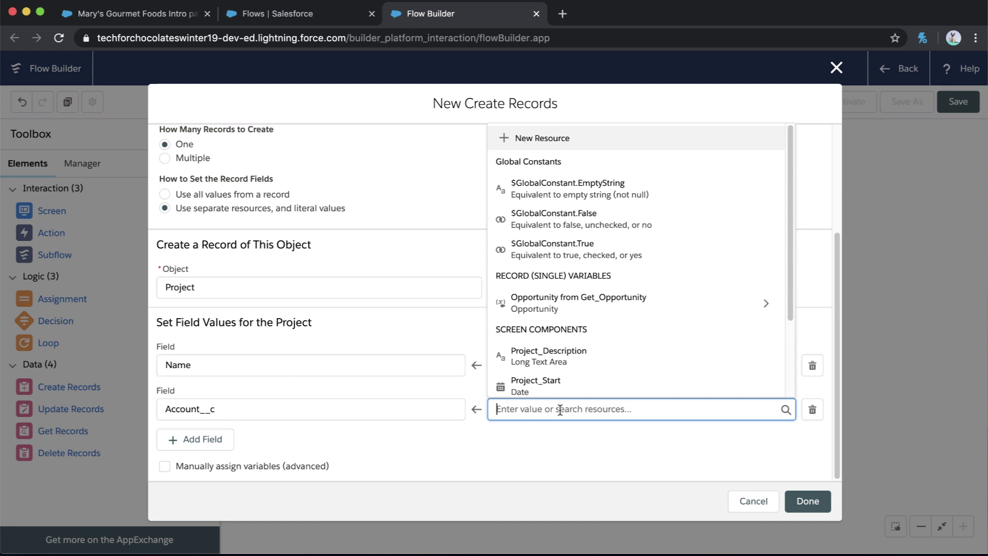
pyautogui.click(624, 314)
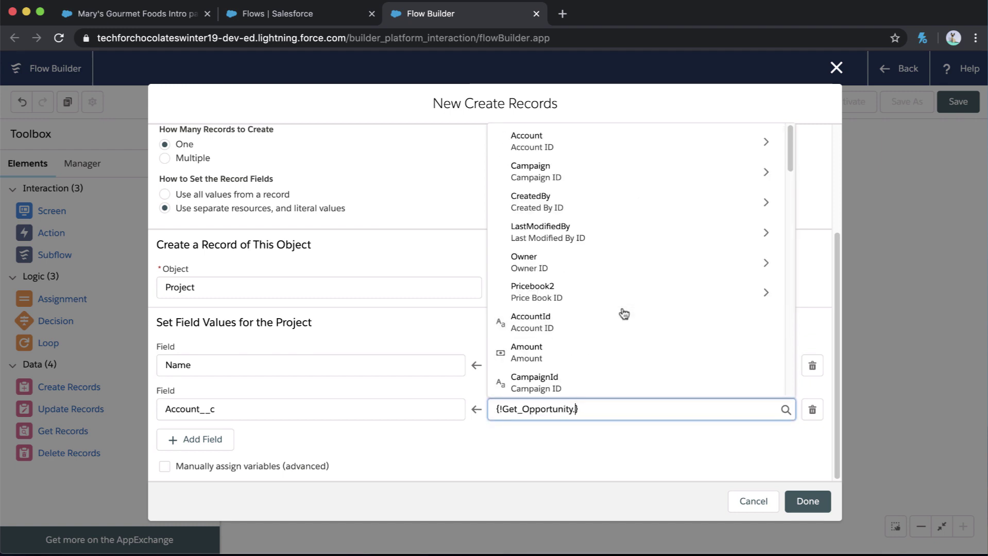
pyautogui.click(585, 326)
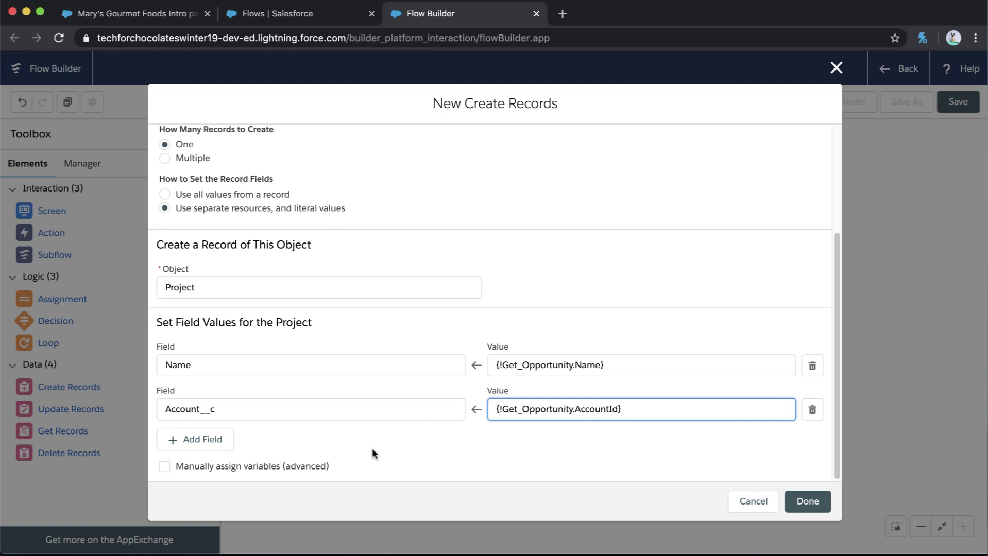
# Step: Add an Opportunity__c field assignment set to {!Get_Opportunity.Id}
pyautogui.click(205, 447)
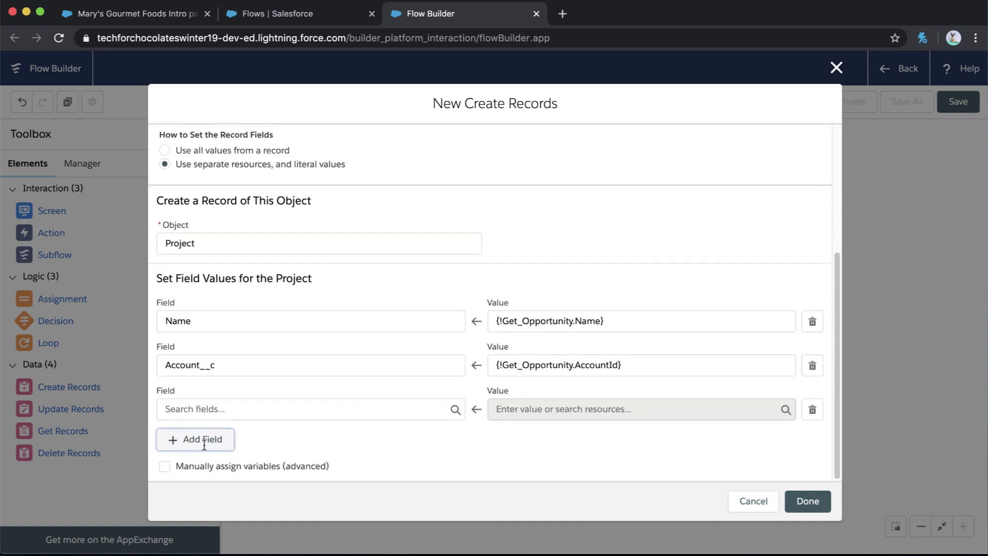
pyautogui.click(241, 410)
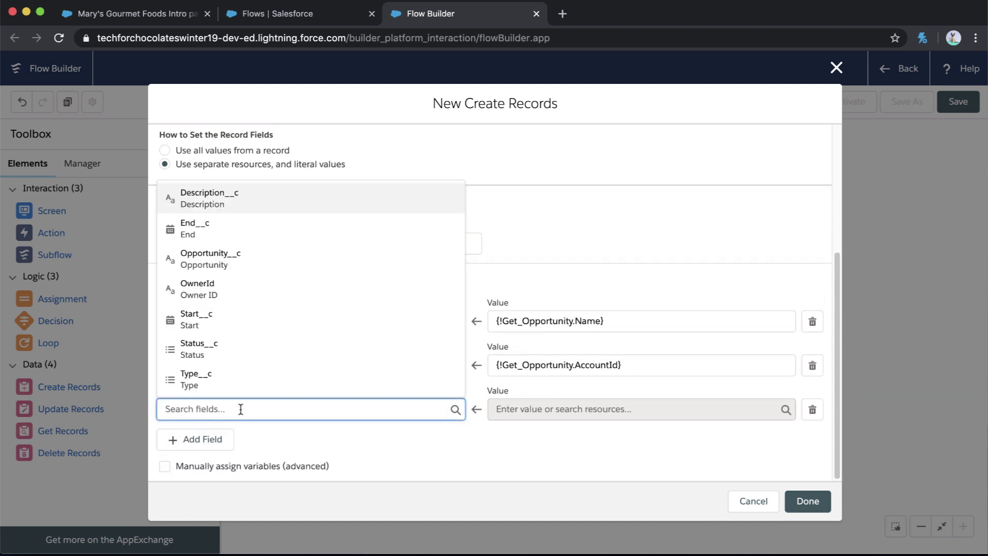
pyautogui.write('opp')
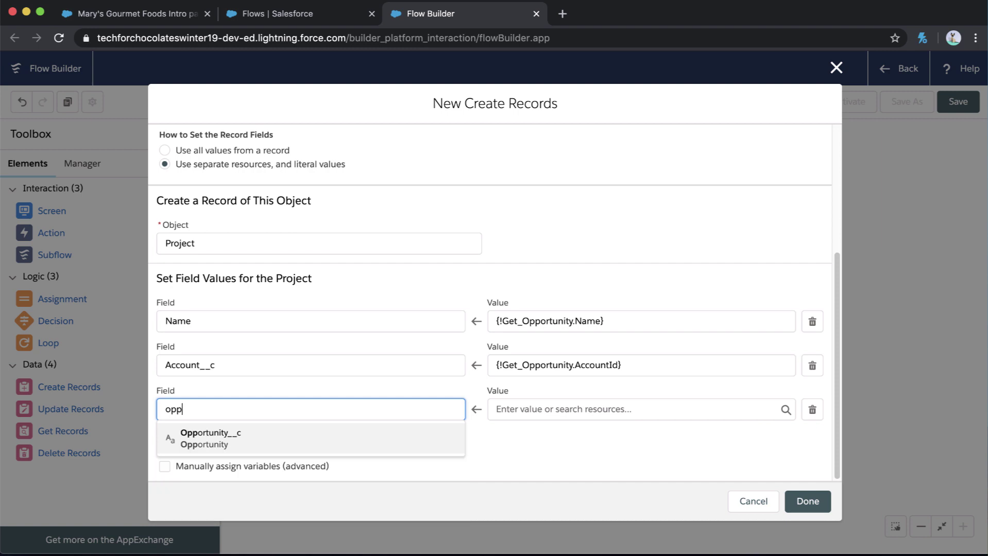
pyautogui.click(227, 436)
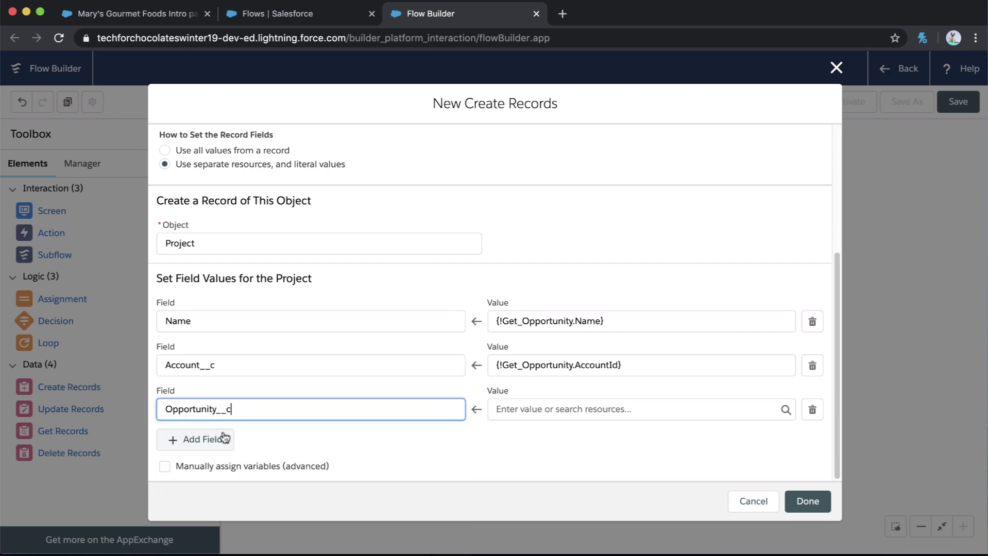
pyautogui.click(565, 410)
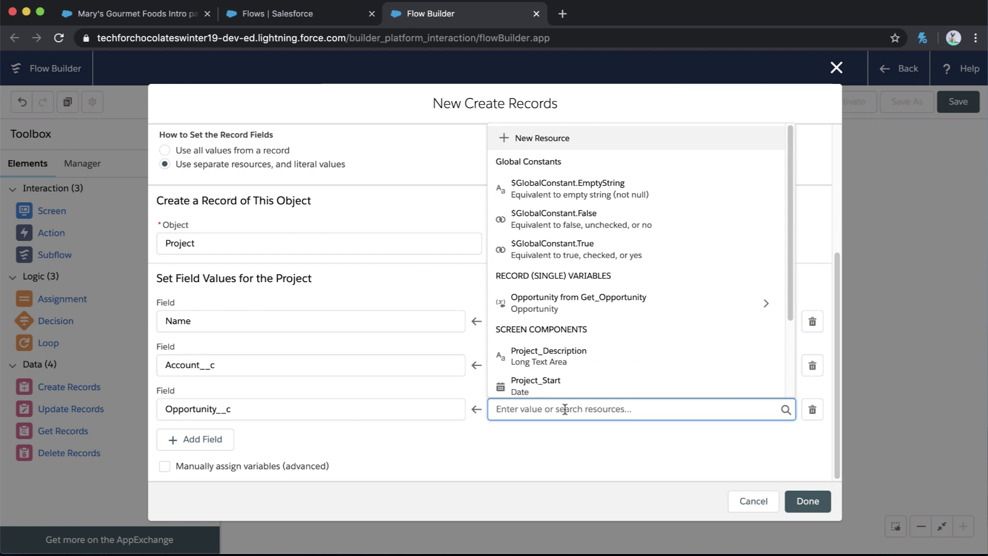
pyautogui.click(637, 304)
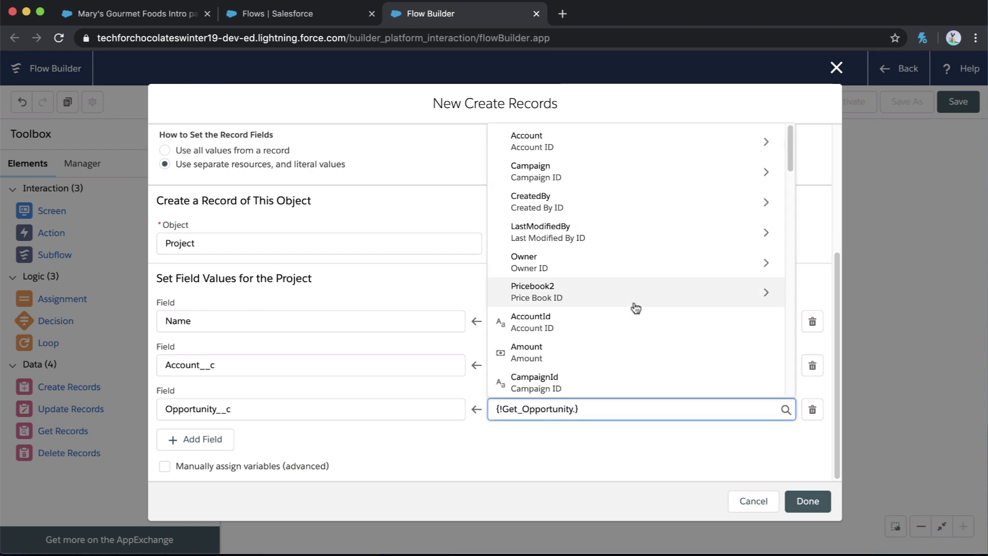
pyautogui.scroll(-1, 638, 304)
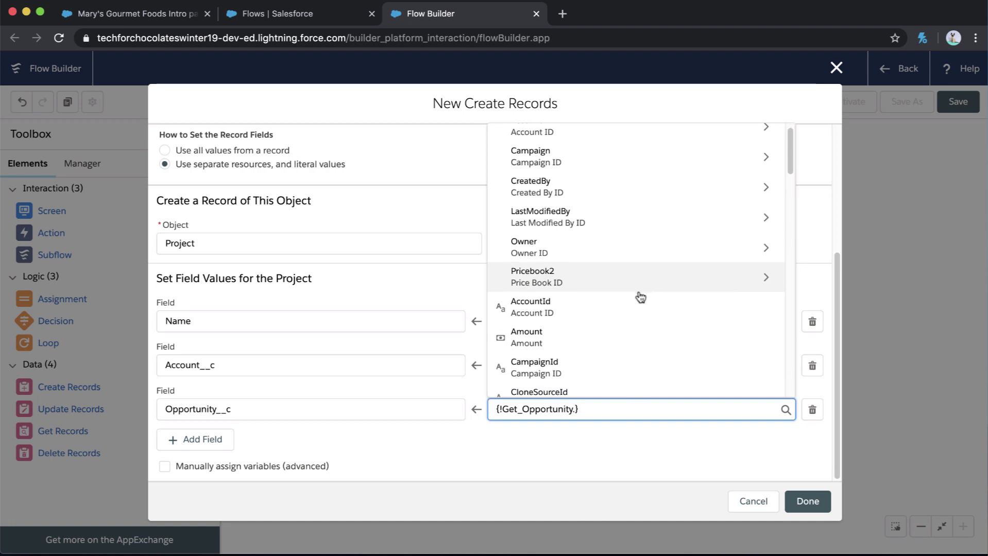
pyautogui.scroll(-4, 641, 297)
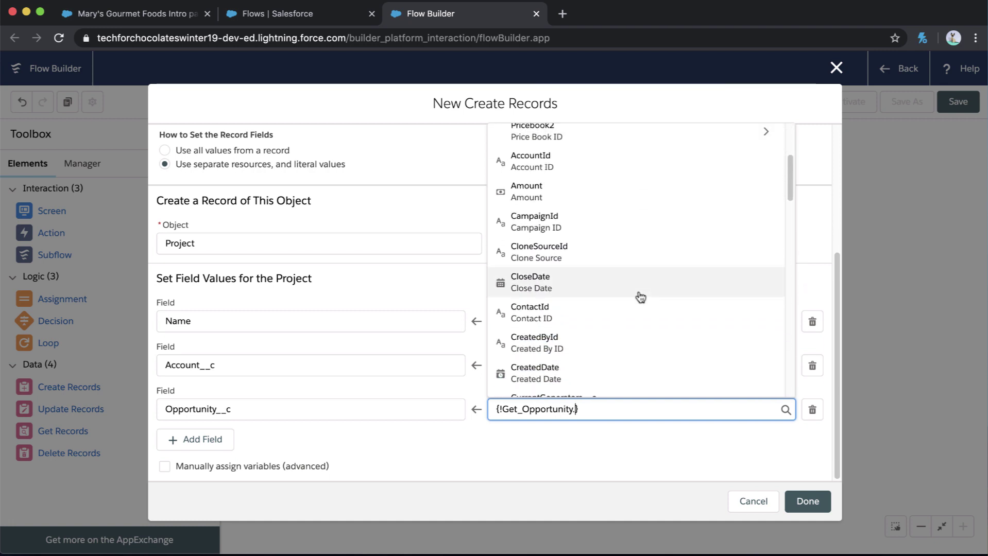
pyautogui.scroll(-4, 640, 298)
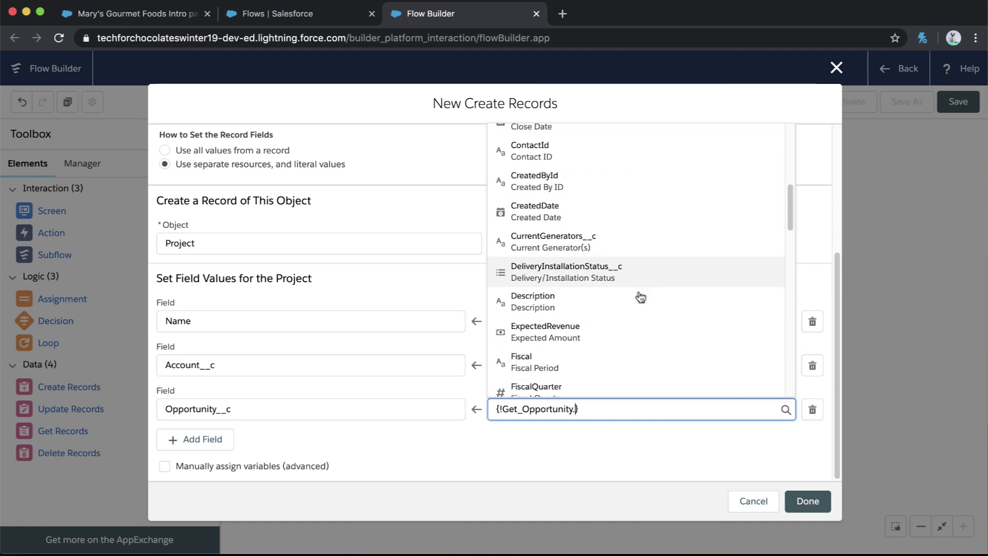
pyautogui.scroll(-5, 640, 297)
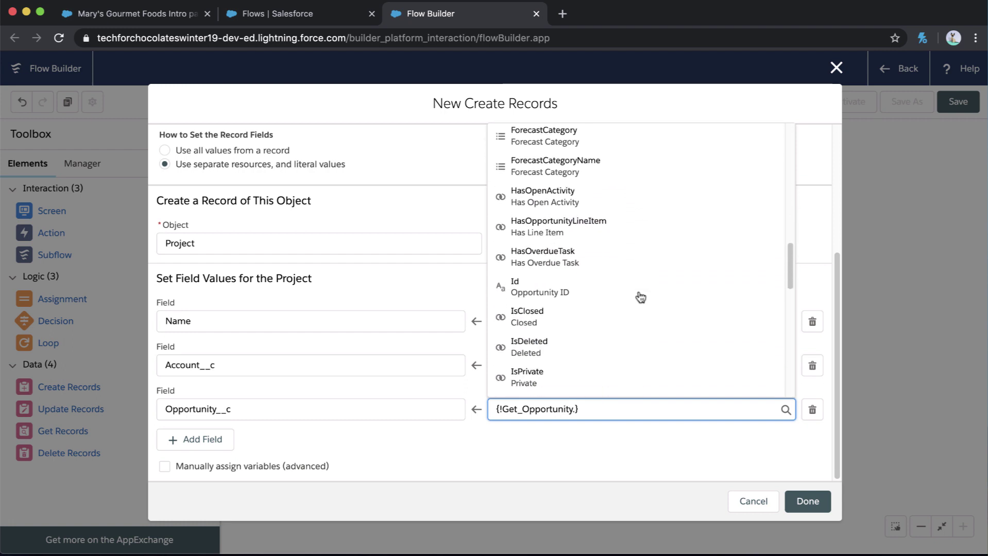
pyautogui.click(608, 258)
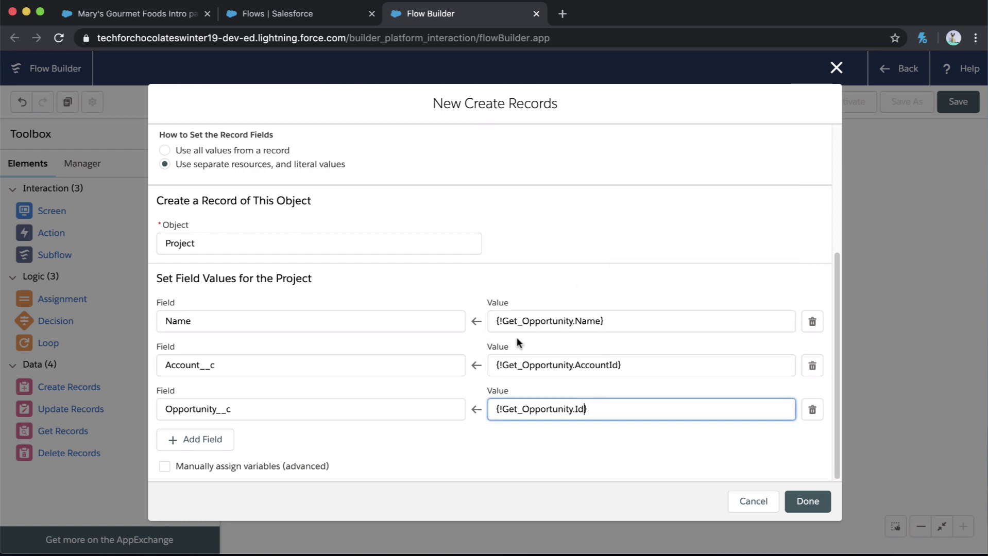
# Step: Add a Start__c field assignment set to the Project_Start screen input
pyautogui.click(214, 444)
pyautogui.scroll(-1, 233, 429)
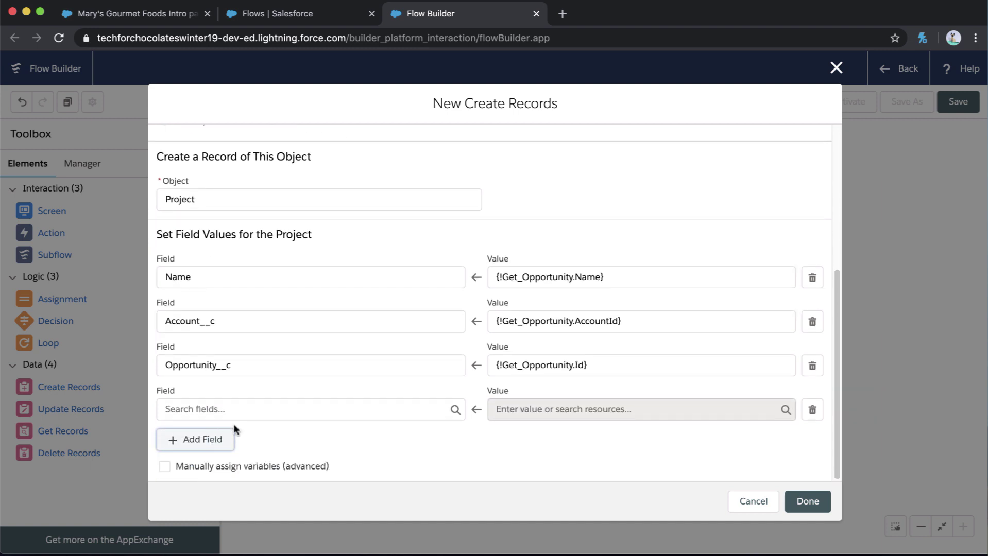
pyautogui.click(262, 411)
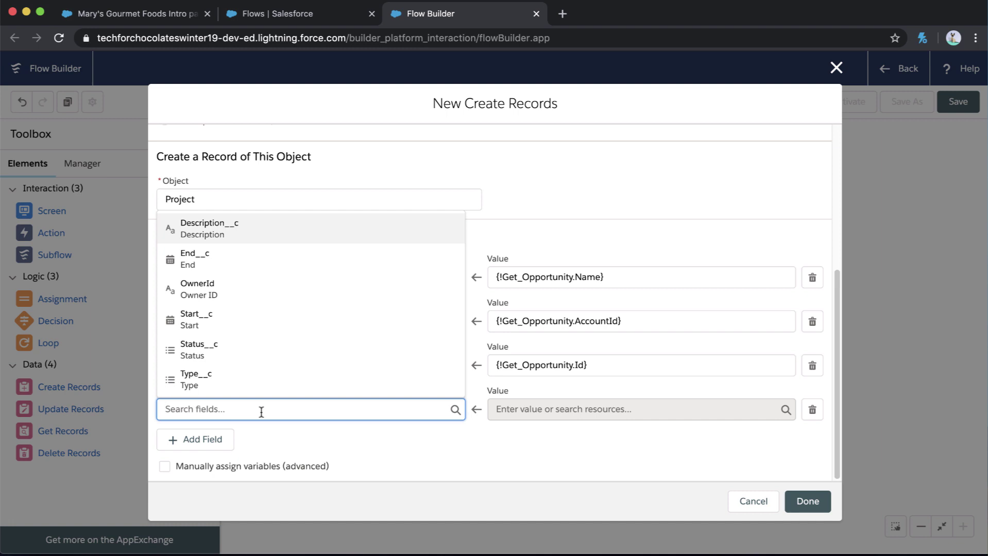
pyautogui.click(280, 316)
pyautogui.click(539, 410)
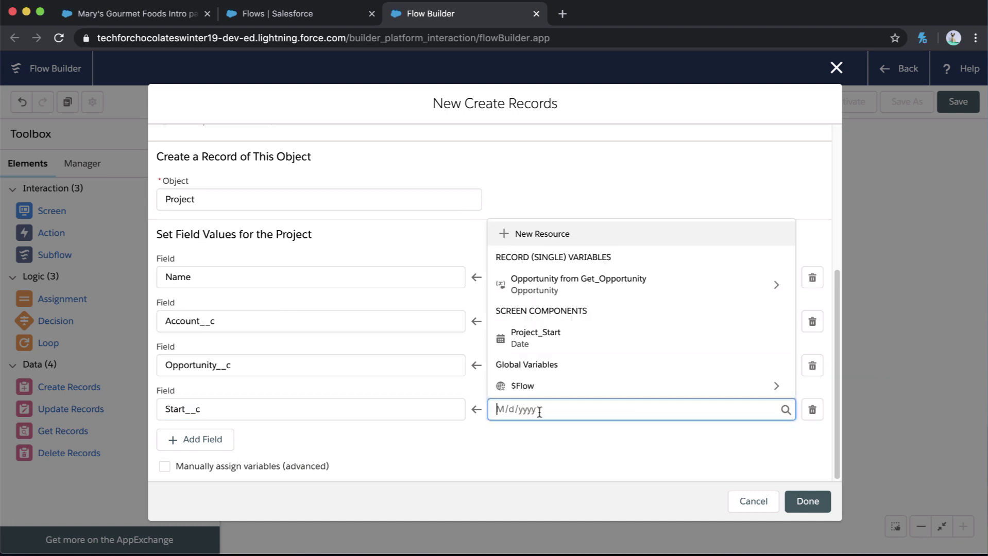
pyautogui.click(575, 342)
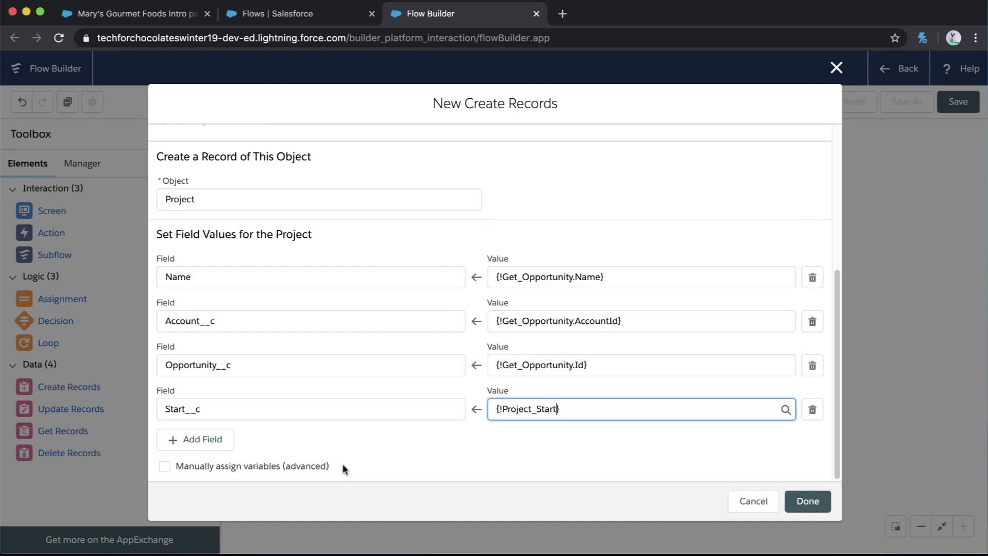
# Step: Add a Description__c field assignment set to Project_Description
pyautogui.click(201, 440)
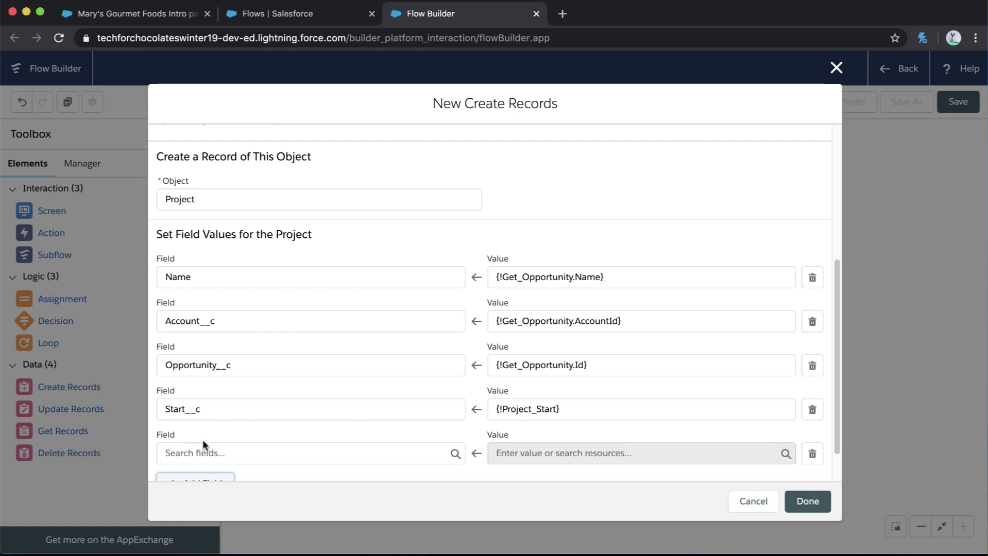
pyautogui.scroll(-2, 231, 437)
pyautogui.click(270, 408)
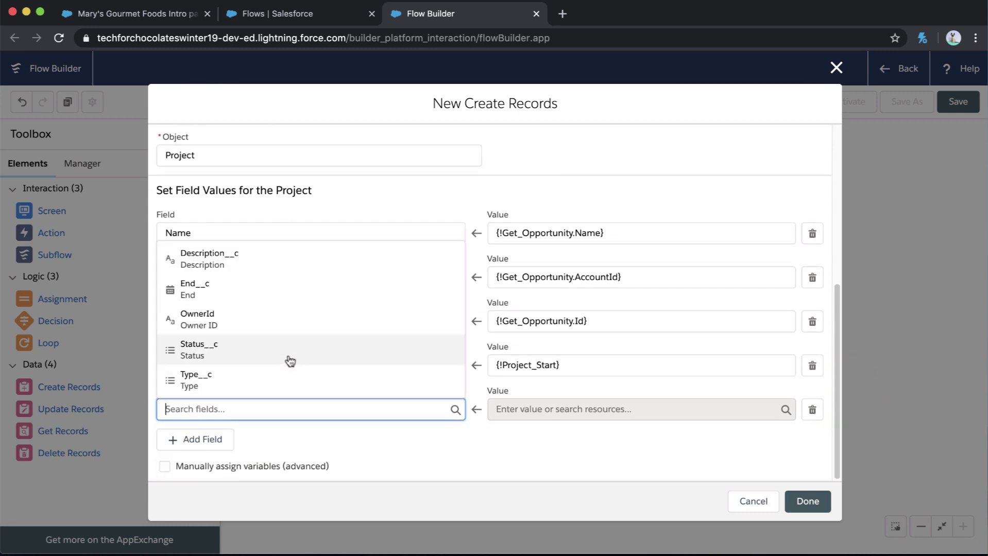
pyautogui.click(308, 264)
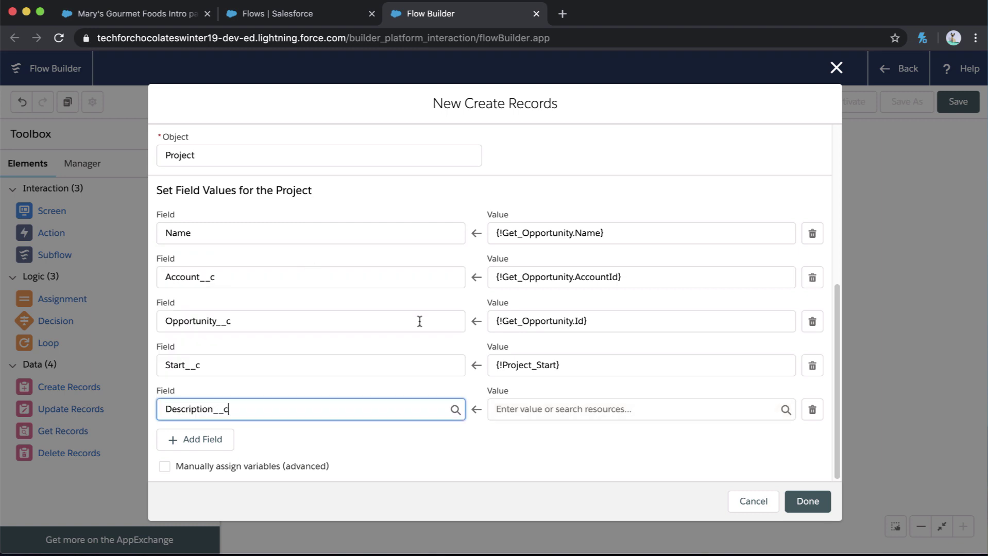
pyautogui.click(557, 414)
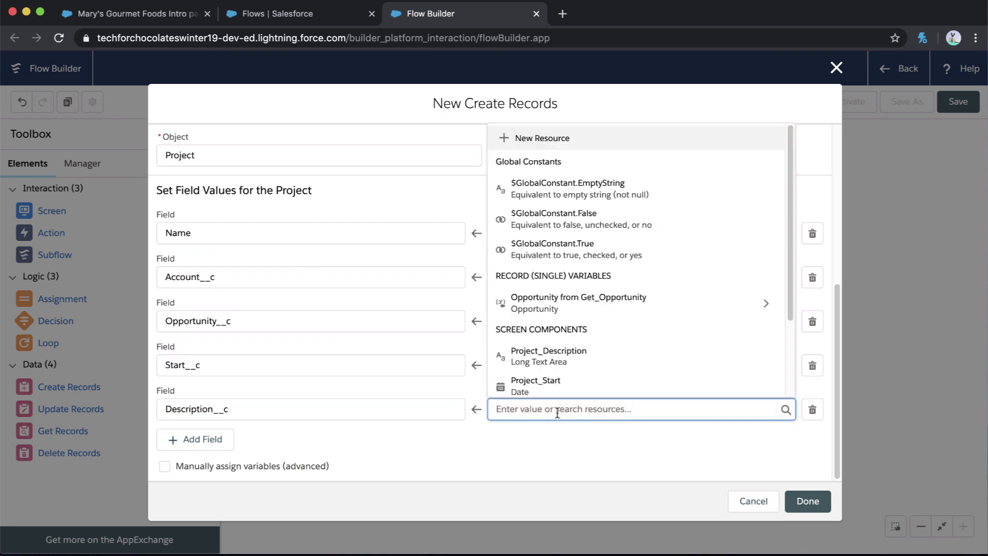
pyautogui.click(582, 355)
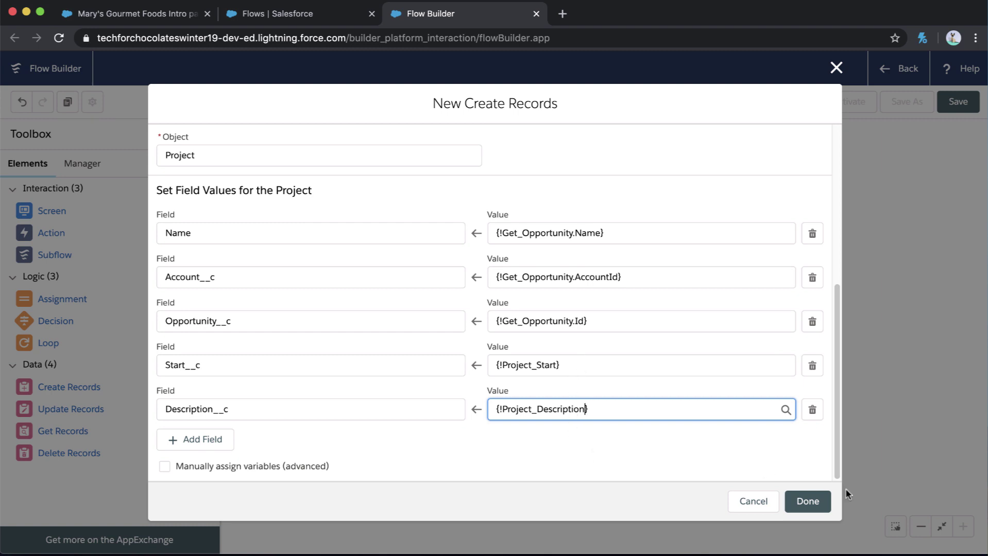
# Step: Connect Screen to Create Project, then save and activate the flow as 'Create new project from opp action'
pyautogui.click(814, 503)
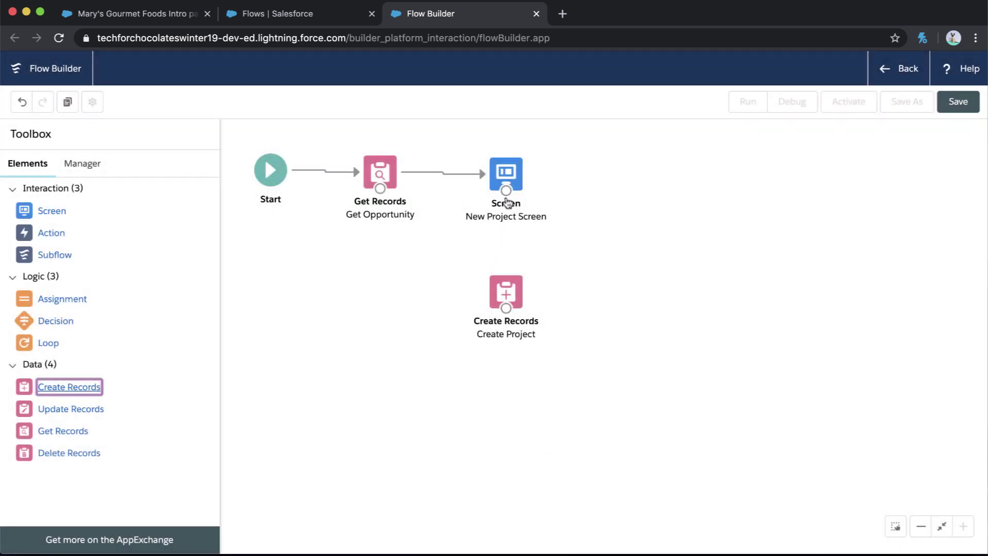
pyautogui.moveTo(506, 191); pyautogui.dragTo(513, 295)
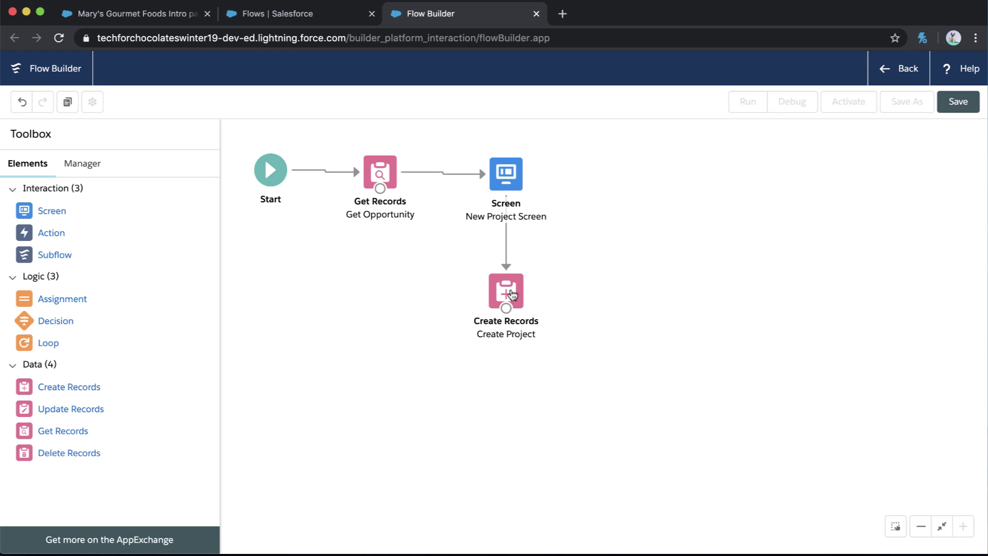
pyautogui.click(958, 110)
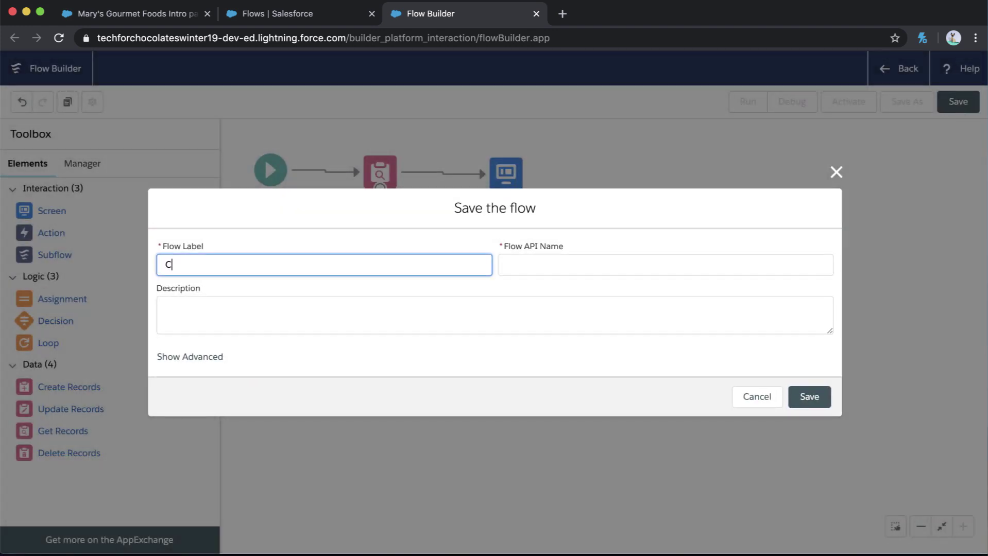
pyautogui.write('Create new project fro')
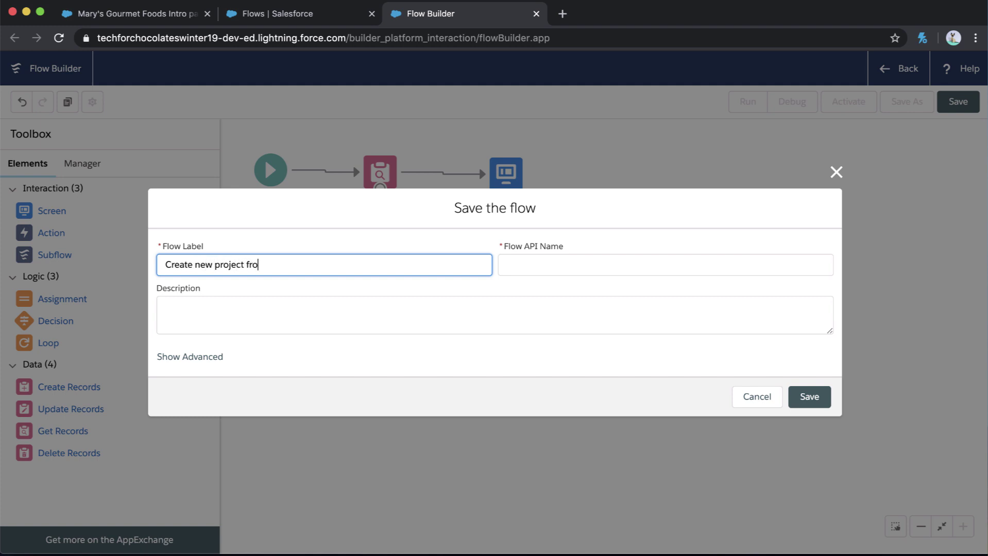
pyautogui.write('m opp actio')
pyautogui.write('n')
pyautogui.press('Tab')
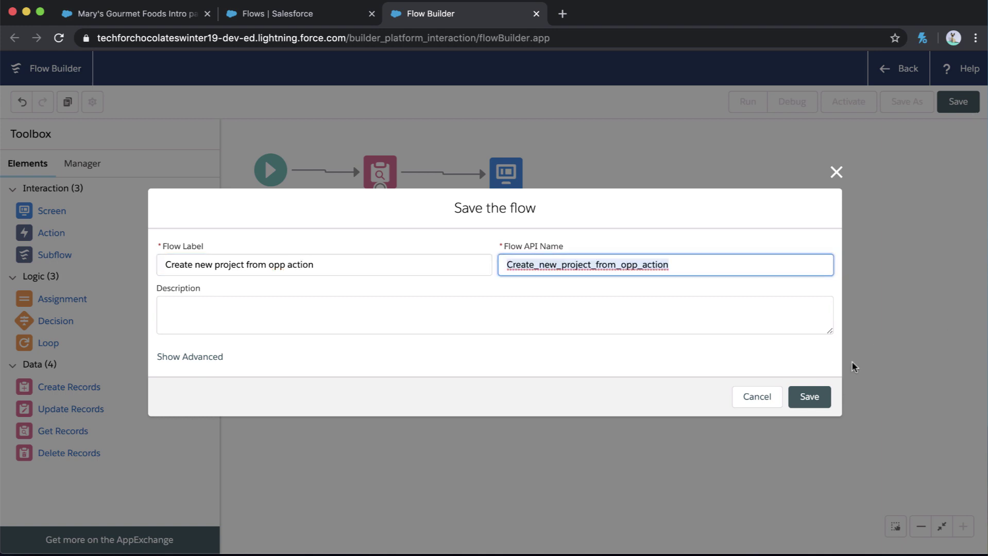
pyautogui.click(808, 398)
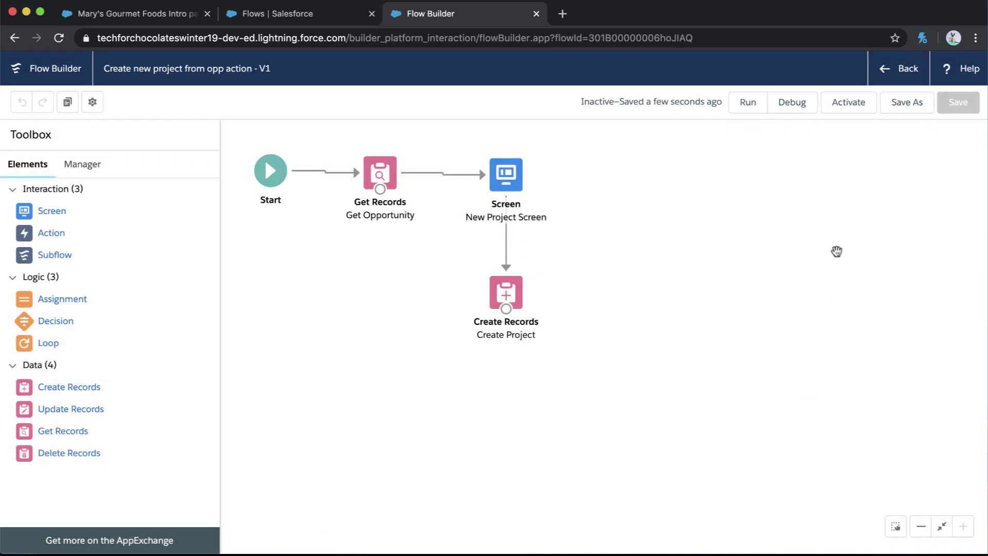
pyautogui.click(852, 110)
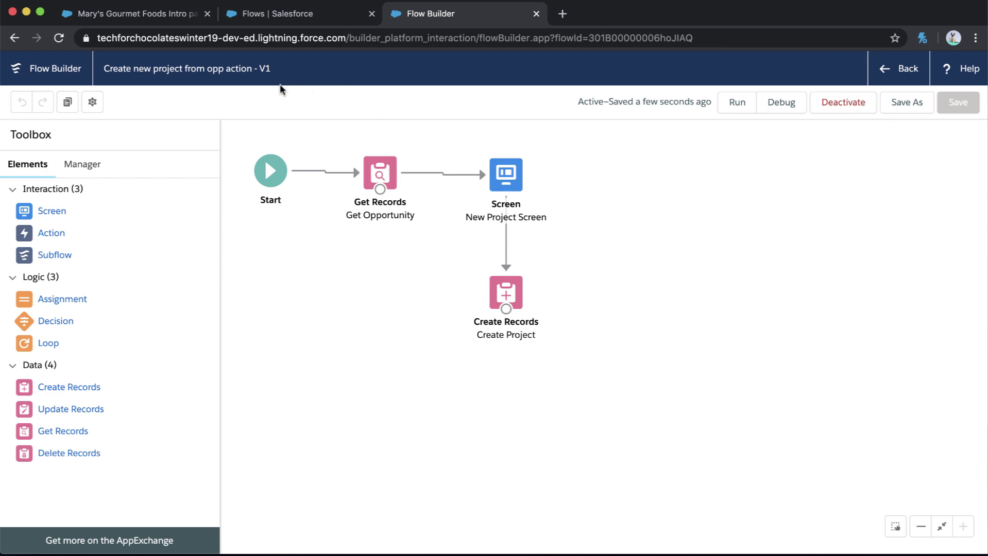
pyautogui.click(176, 14)
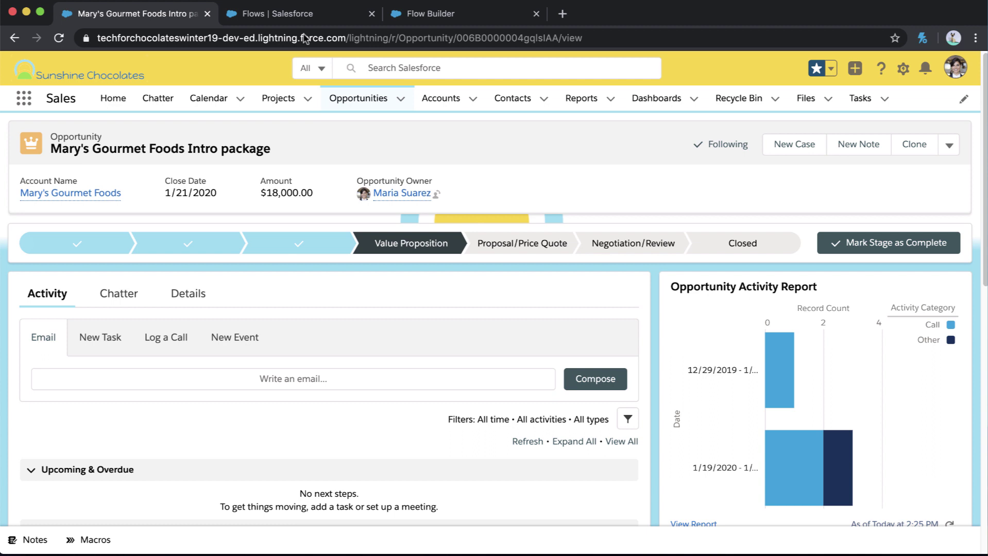
# Step: Go to the Opportunity object's Buttons, Links, and Actions in Object Manager
pyautogui.click(903, 73)
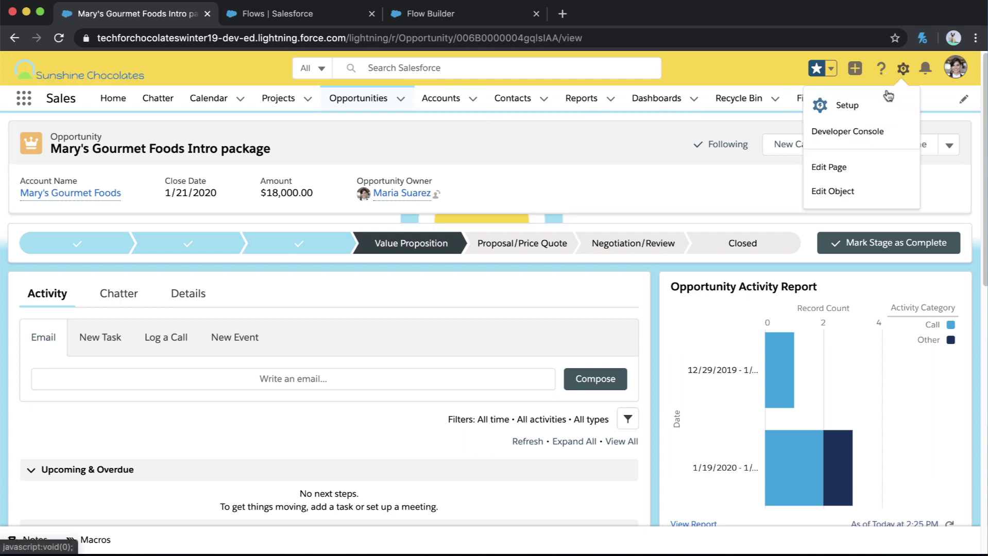
pyautogui.click(841, 192)
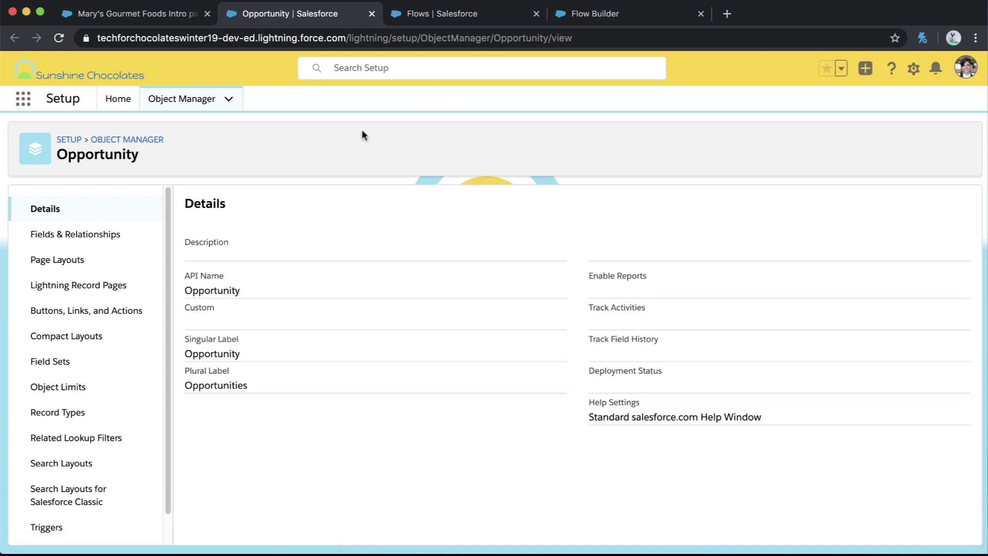
pyautogui.click(90, 315)
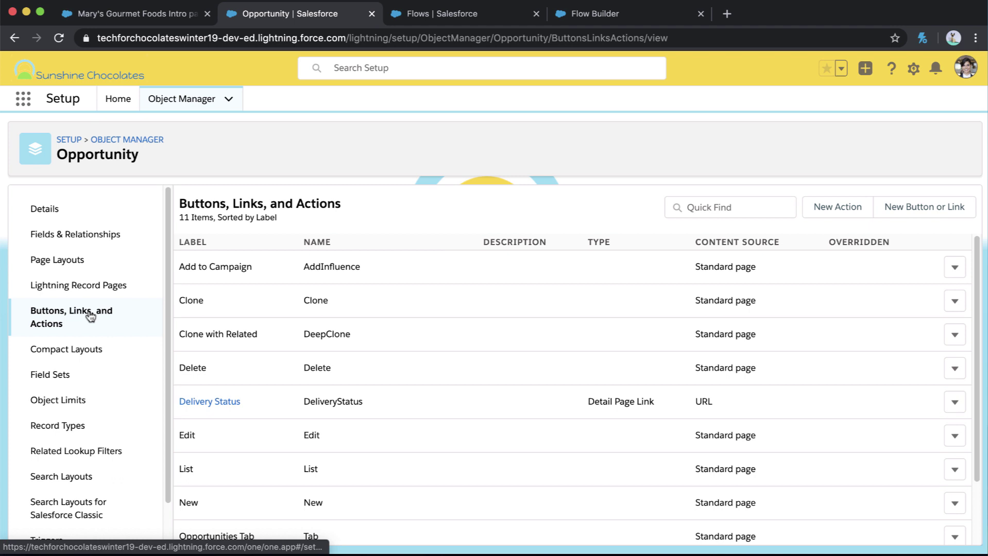
# Step: Create a Flow action labelled 'New Project' that runs Create new project from opp action
pyautogui.click(846, 208)
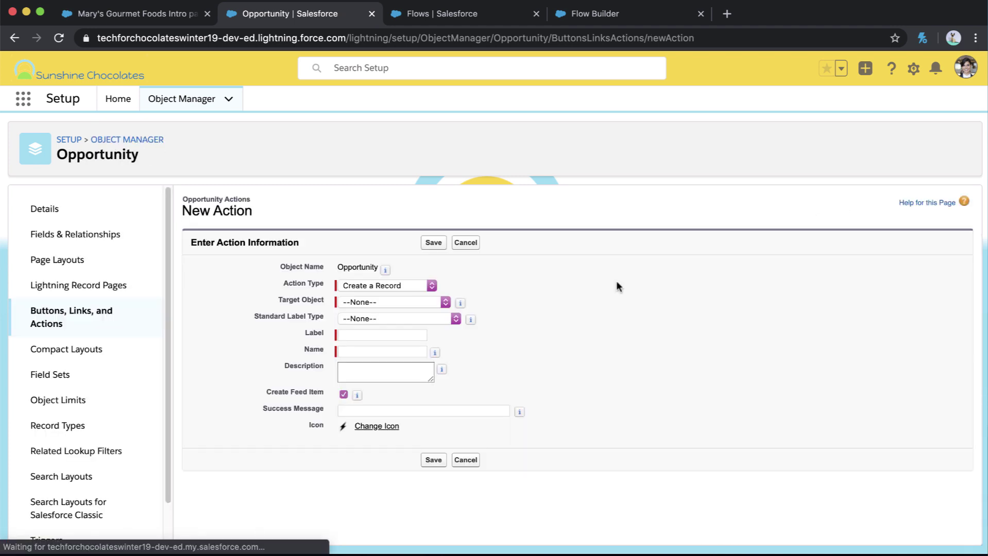
pyautogui.click(431, 286)
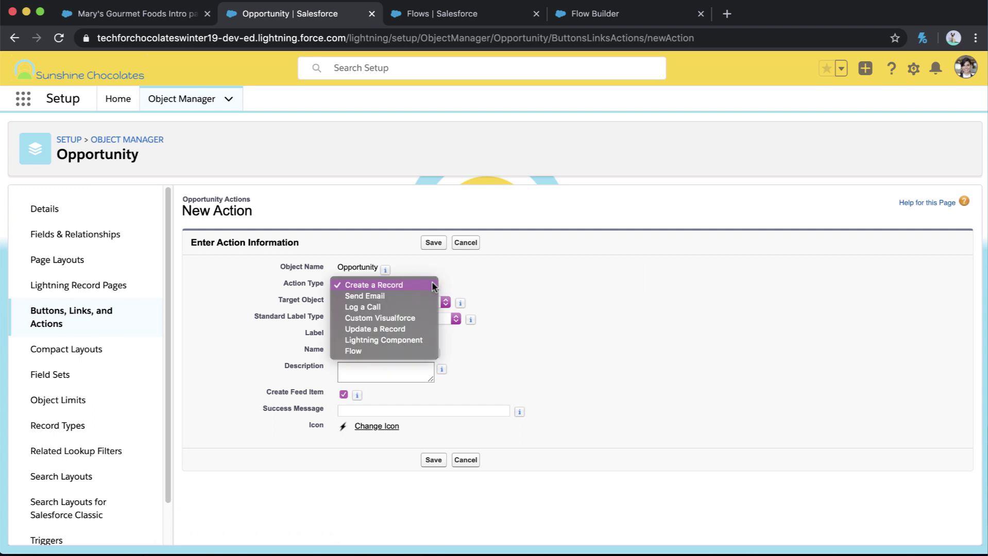
pyautogui.click(407, 351)
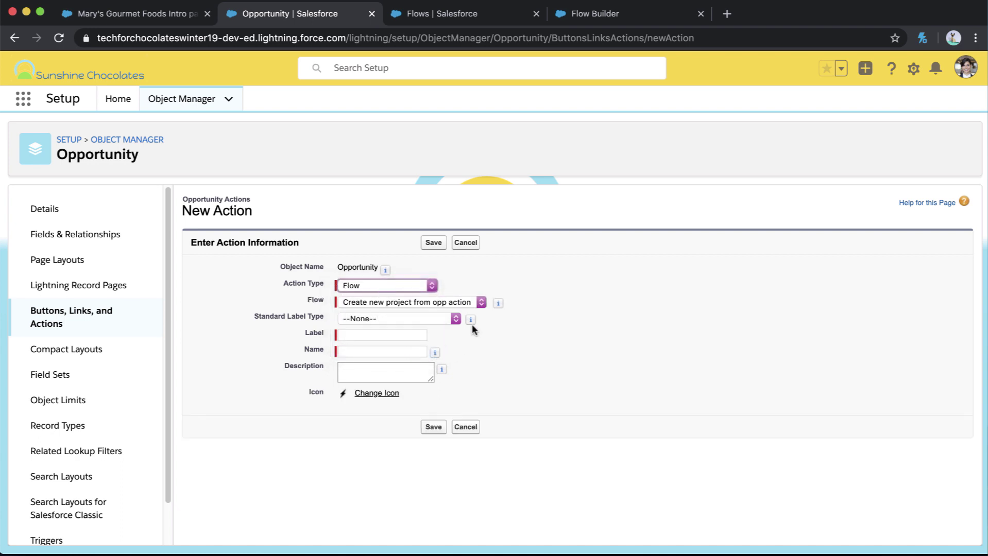
pyautogui.click(480, 302)
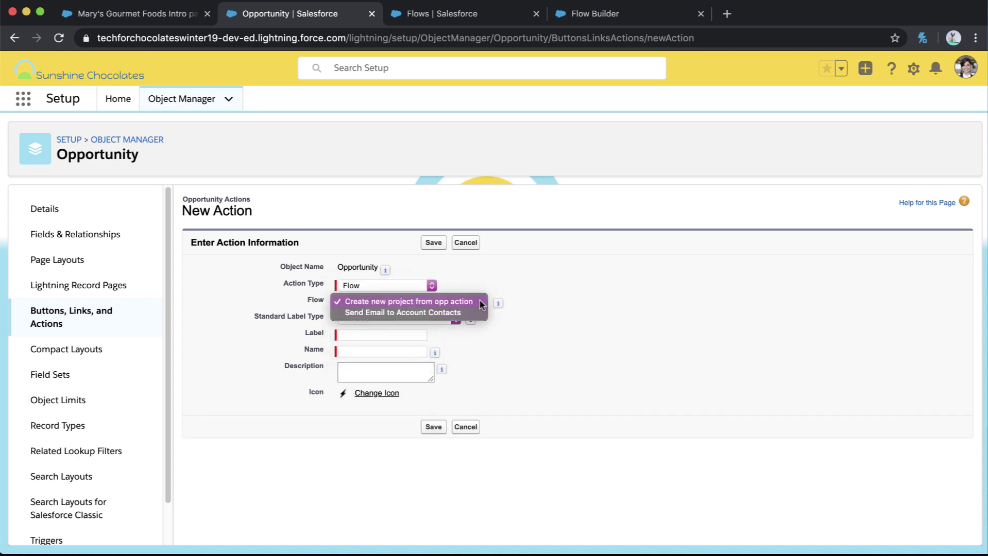
pyautogui.click(480, 303)
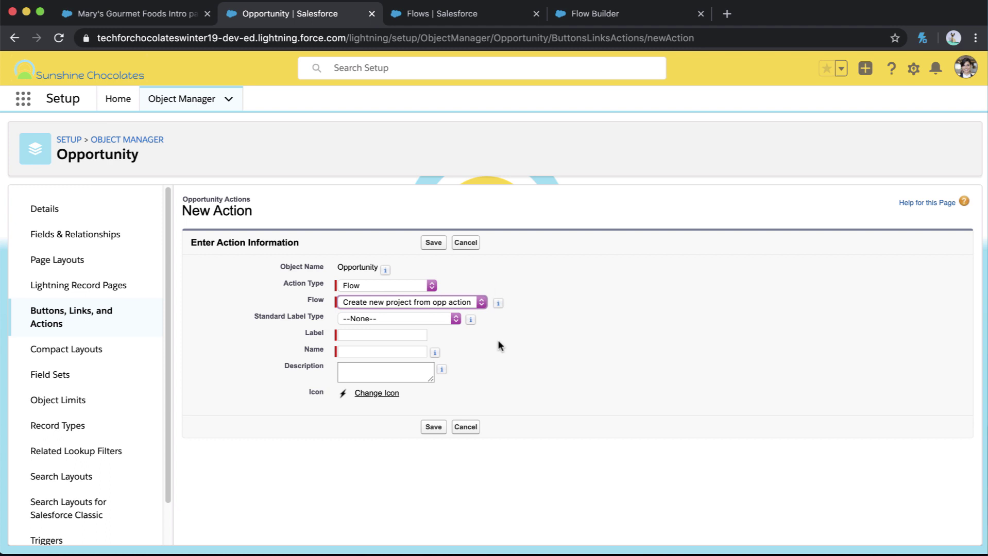
pyautogui.click(388, 336)
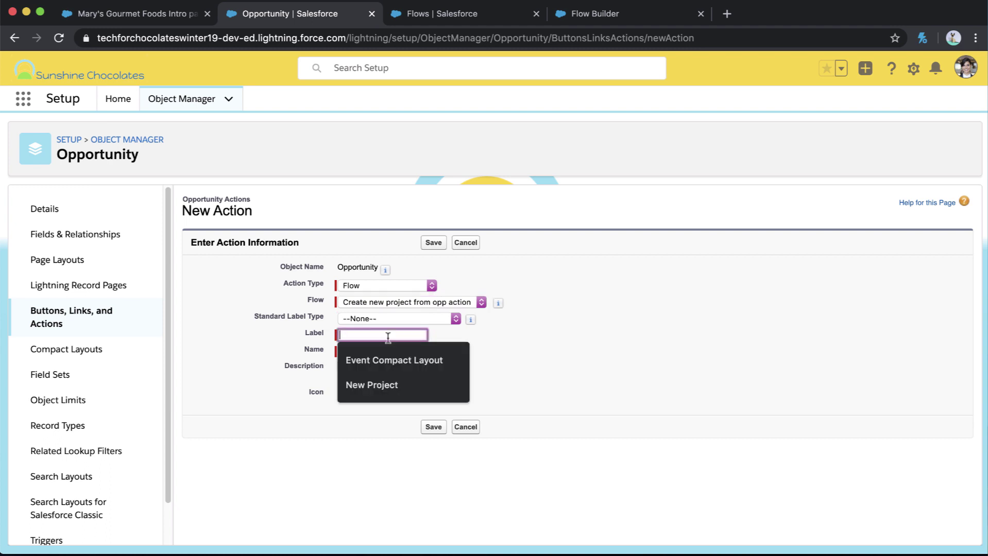
pyautogui.write('New Proje')
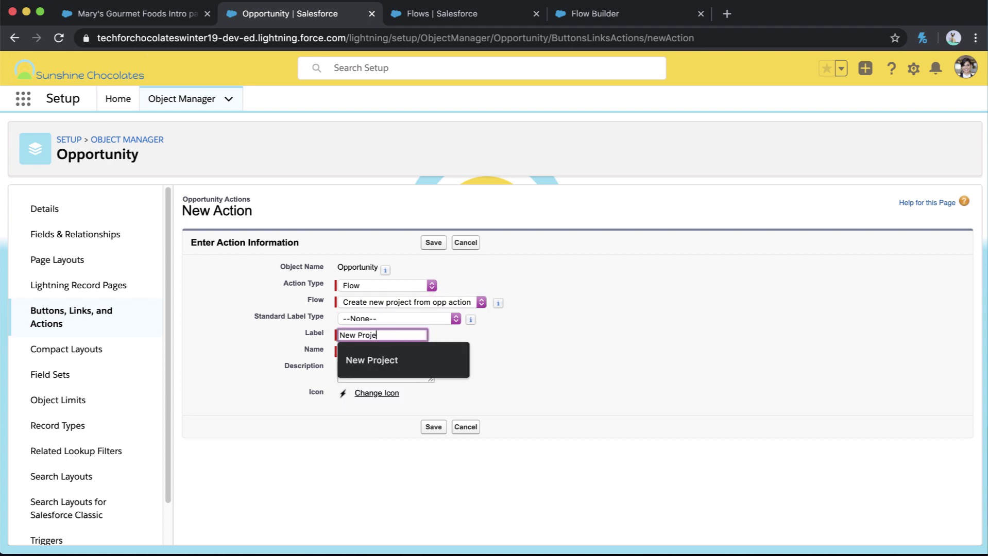
pyautogui.write('ct')
pyautogui.press('Tab')
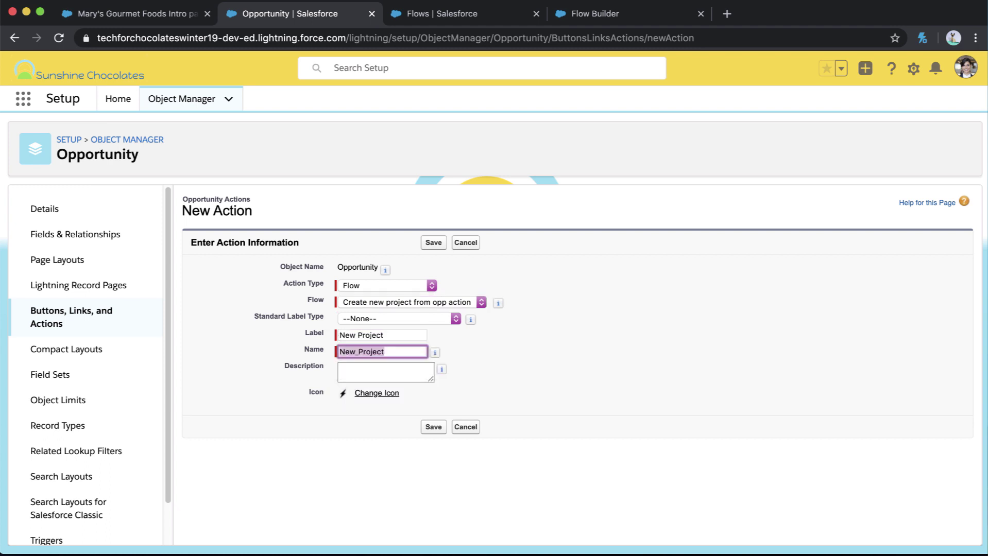
pyautogui.click(430, 244)
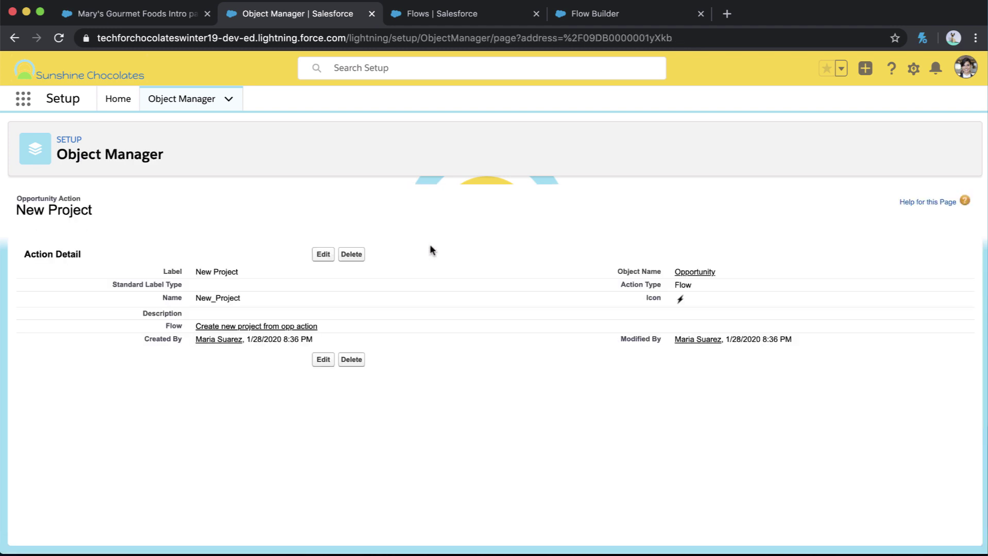
pyautogui.click(695, 273)
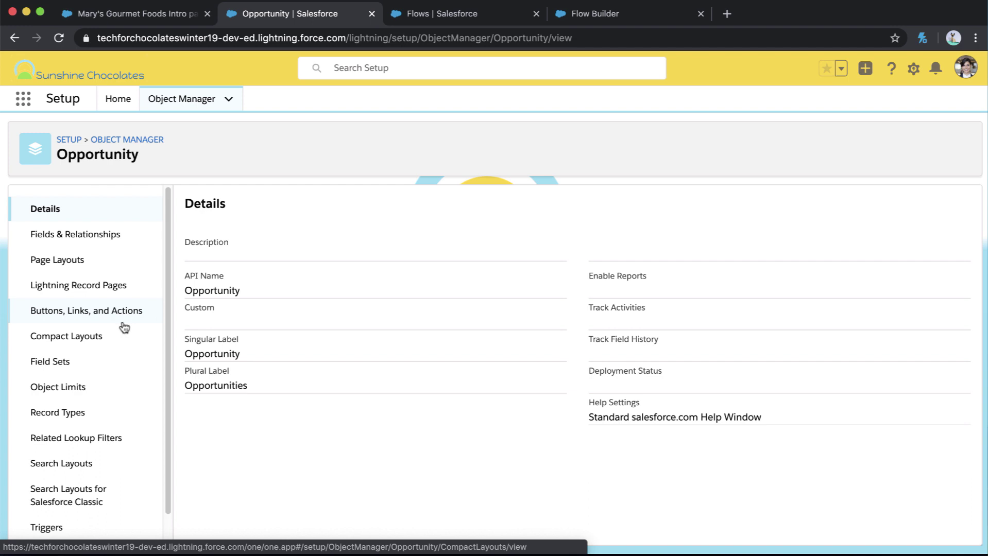
# Step: Add New Project to the Opportunity Layout's Mobile & Lightning Actions and quick-save the layout
pyautogui.click(49, 266)
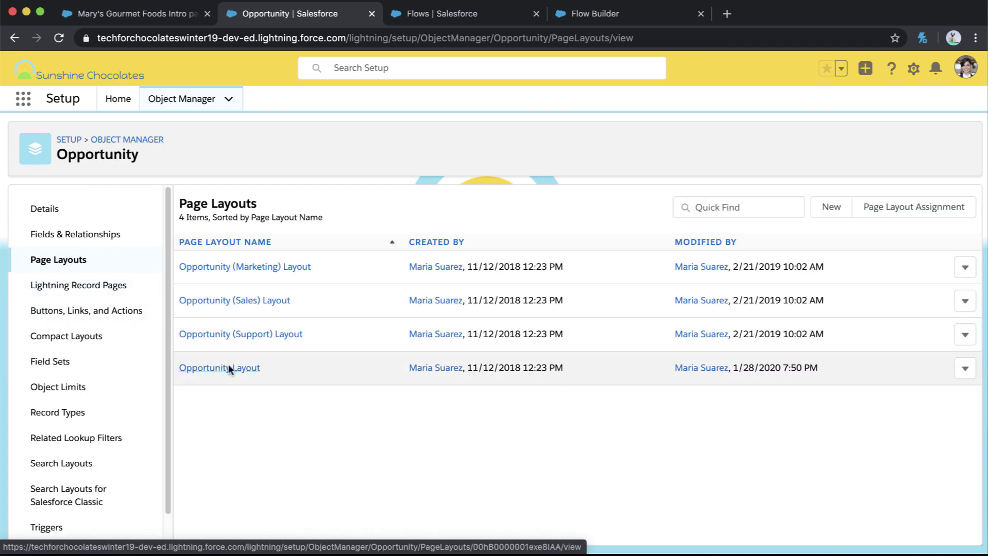
pyautogui.click(229, 368)
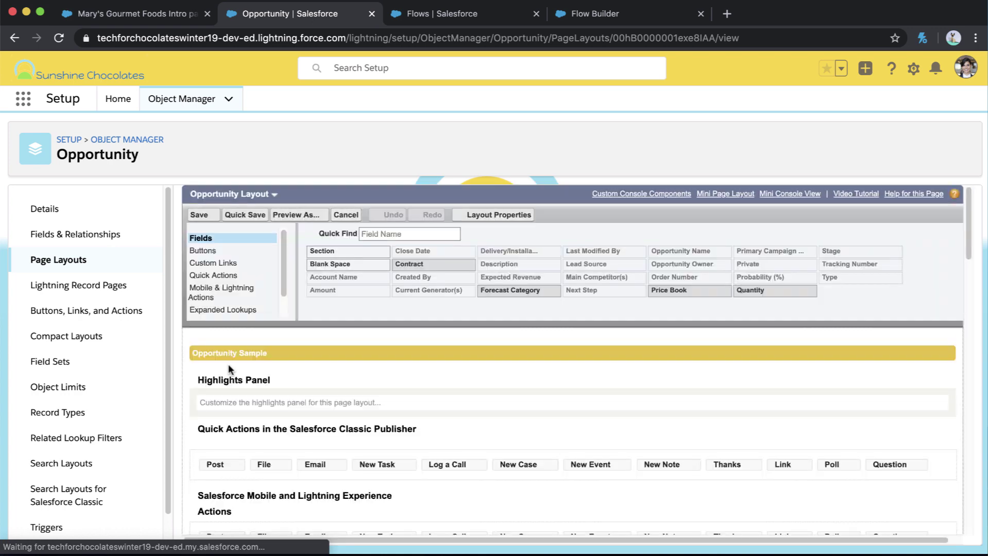
pyautogui.click(230, 290)
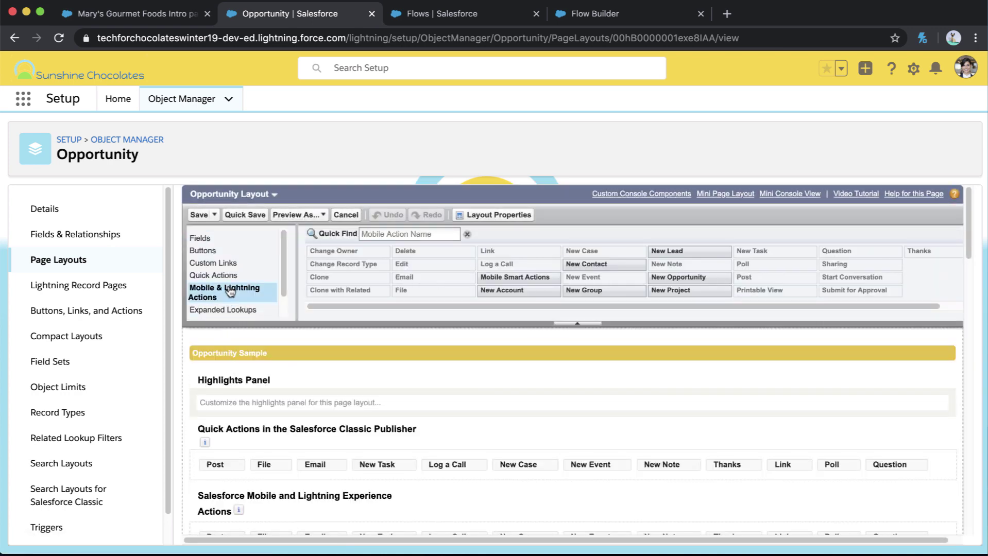
pyautogui.scroll(-4, 331, 405)
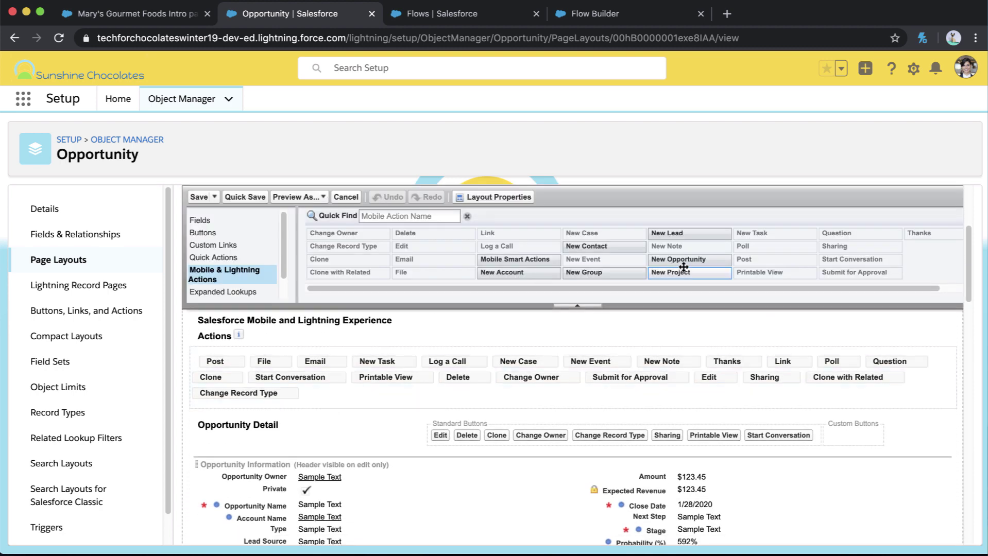
pyautogui.moveTo(687, 272)
pyautogui.mouseDown()
pyautogui.moveTo(609, 308)
pyautogui.moveTo(490, 328)
pyautogui.moveTo(309, 383)
pyautogui.moveTo(275, 421)
pyautogui.mouseUp()
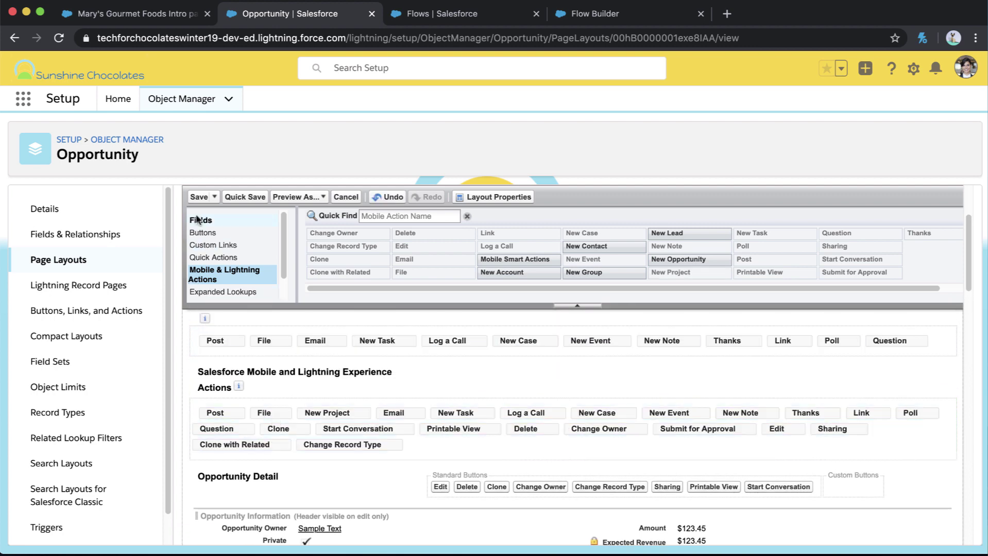
pyautogui.click(240, 197)
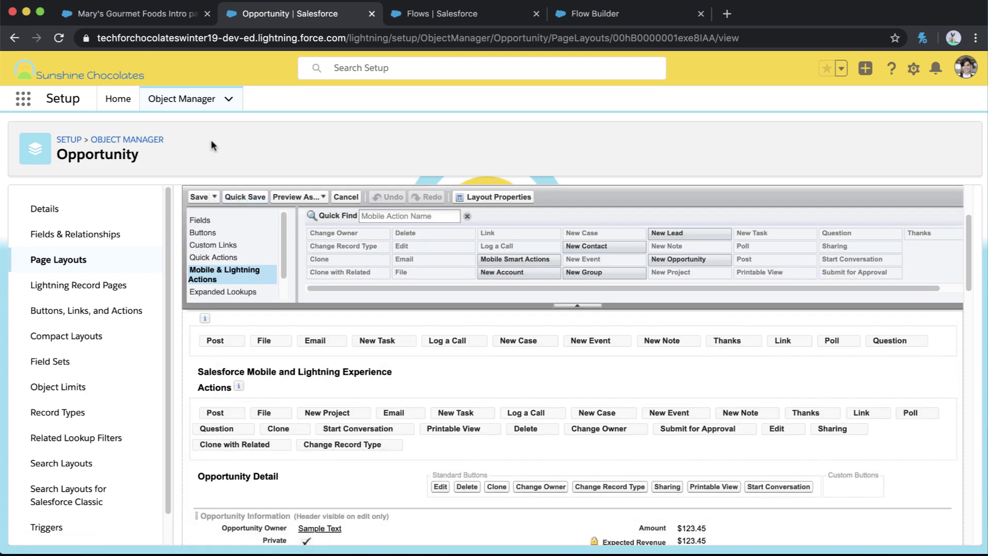
pyautogui.click(183, 17)
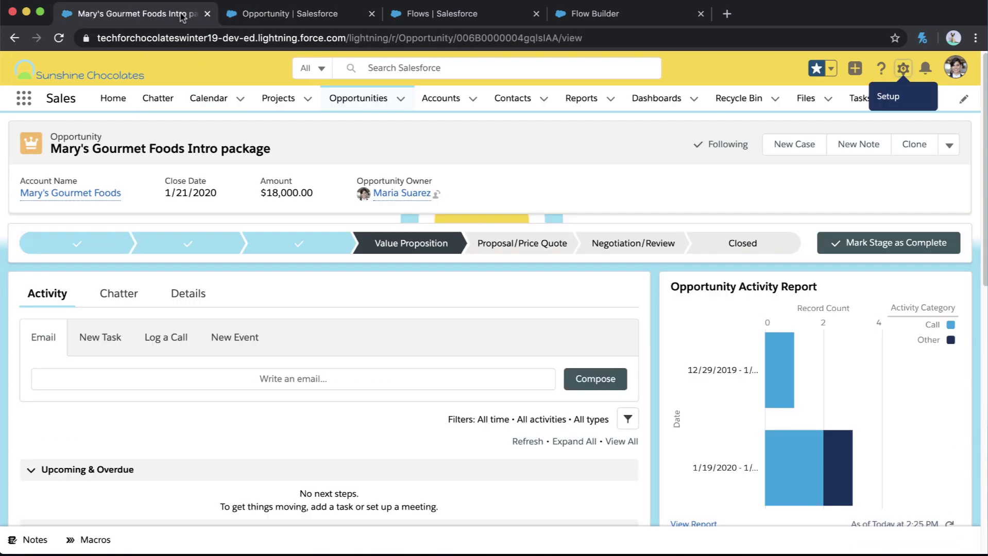
# Step: Reload the opportunity and submit New Project with start date Jan 30, 2020 and a description
pyautogui.press('super+r')
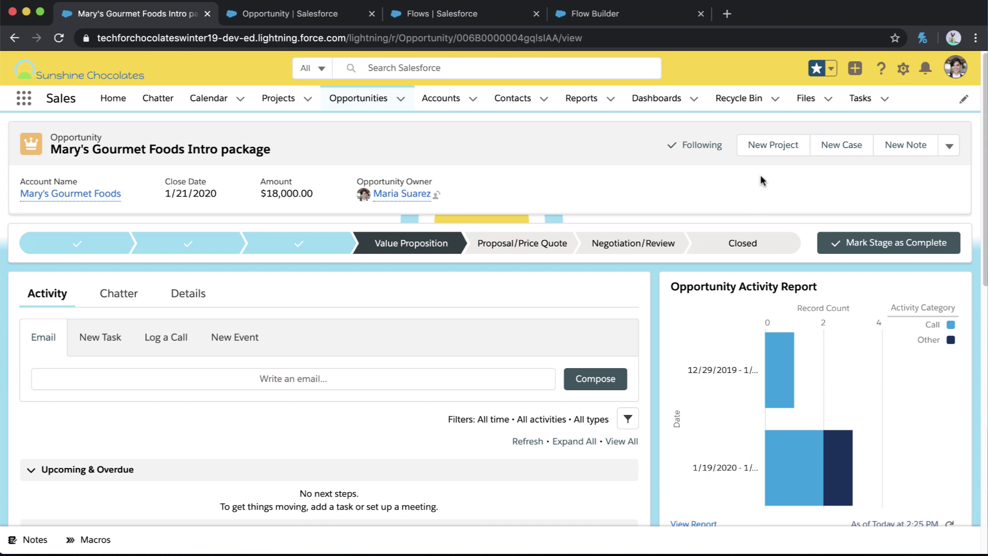
pyautogui.click(776, 147)
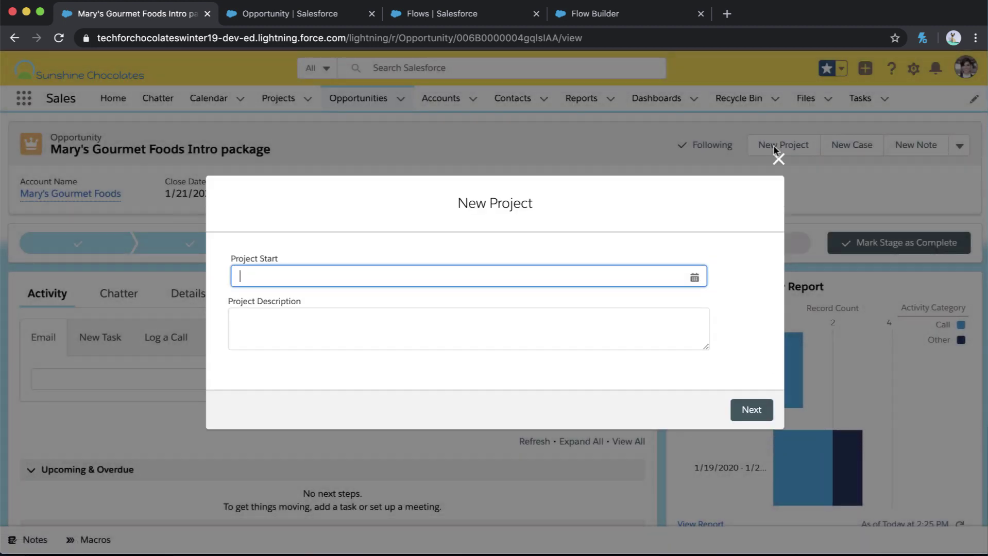
pyautogui.click(694, 275)
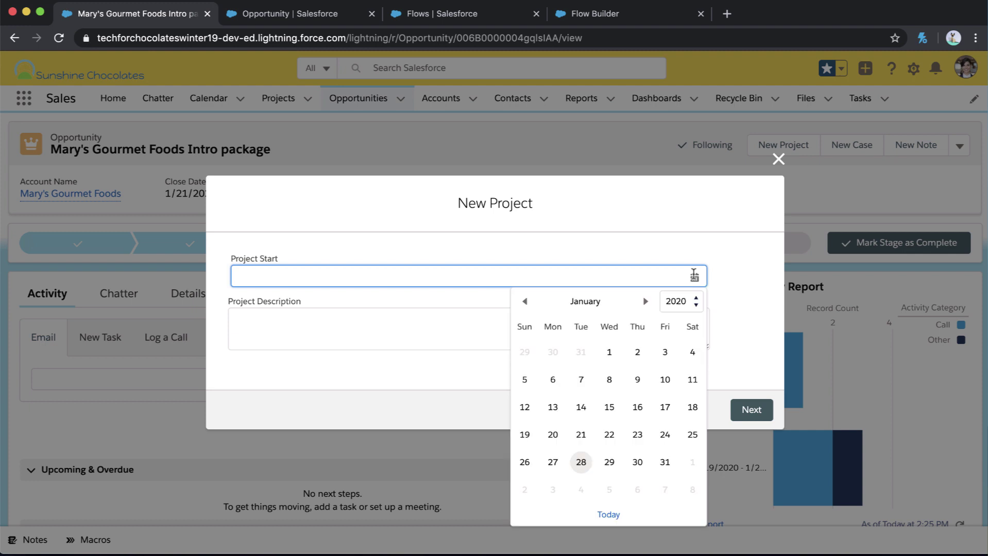
pyautogui.click(637, 462)
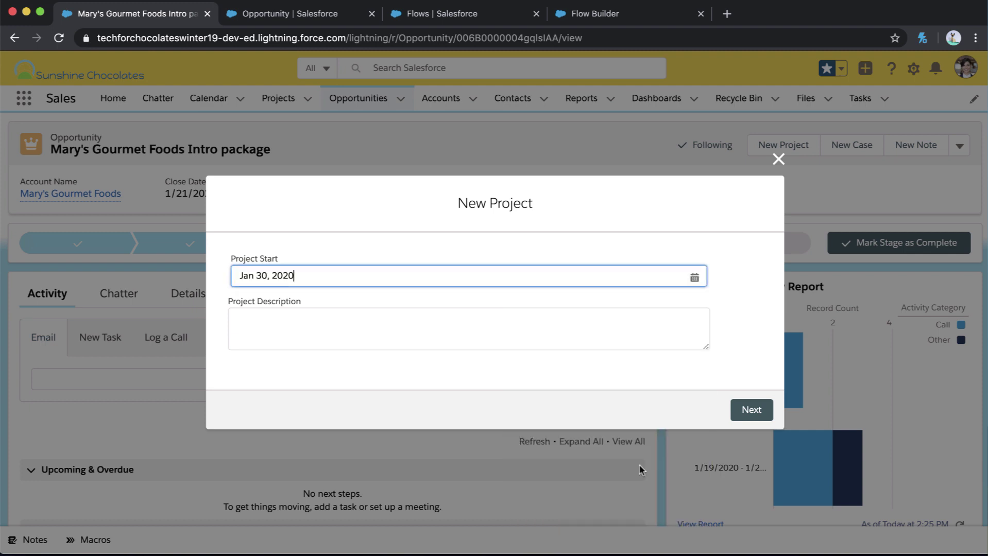
pyautogui.click(496, 329)
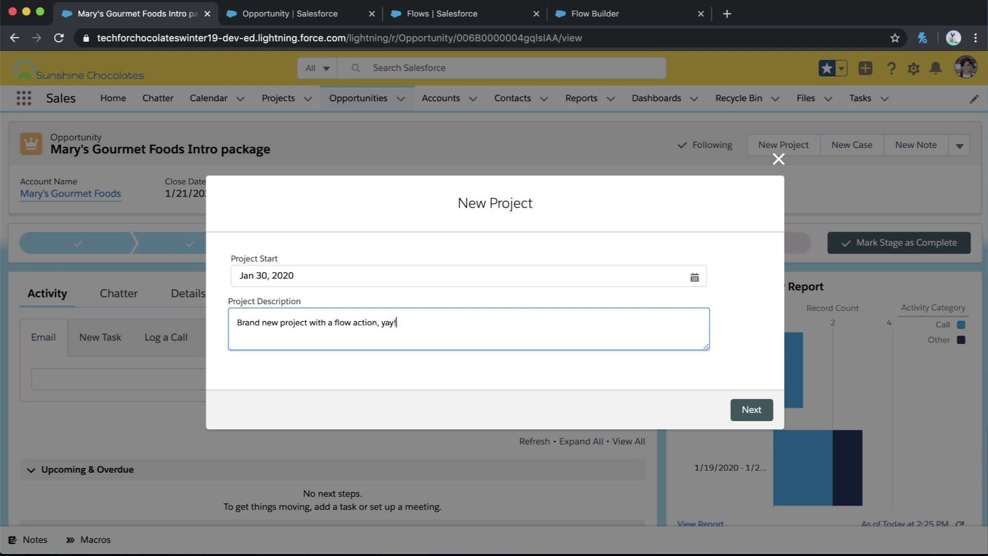
pyautogui.click(750, 410)
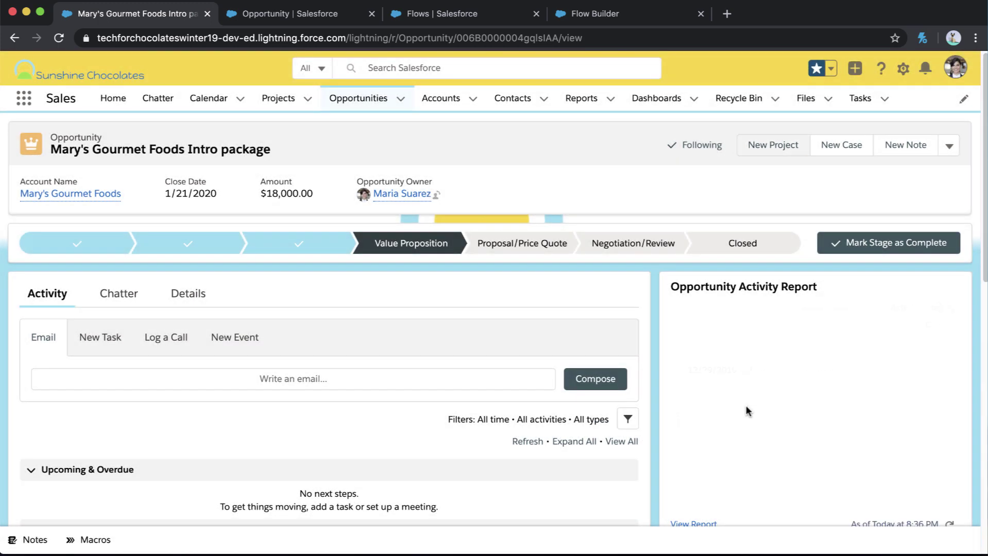
# Step: Open the new Mary's Gourmet Foods Intro package project and check its 1/30/2020 start
pyautogui.scroll(-4, 654, 371)
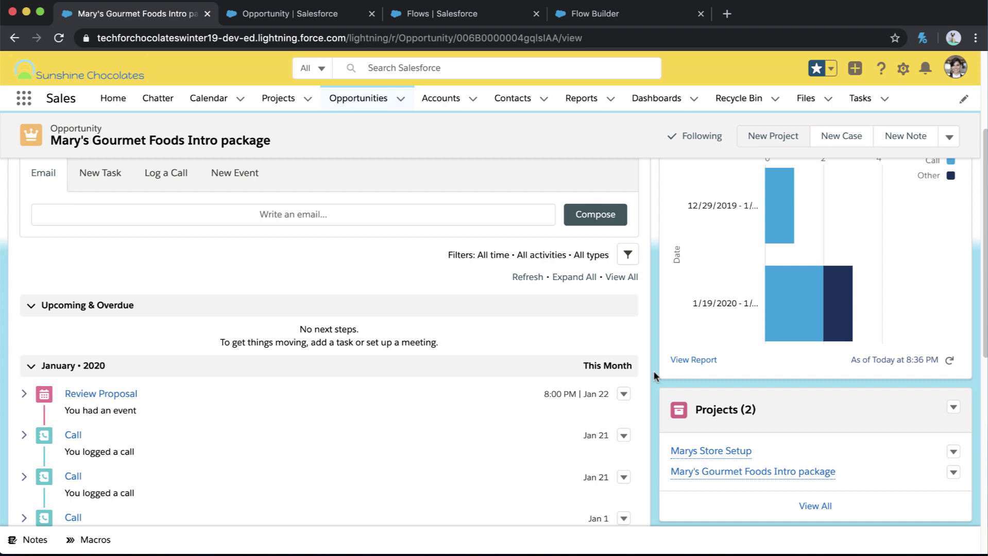
pyautogui.click(700, 472)
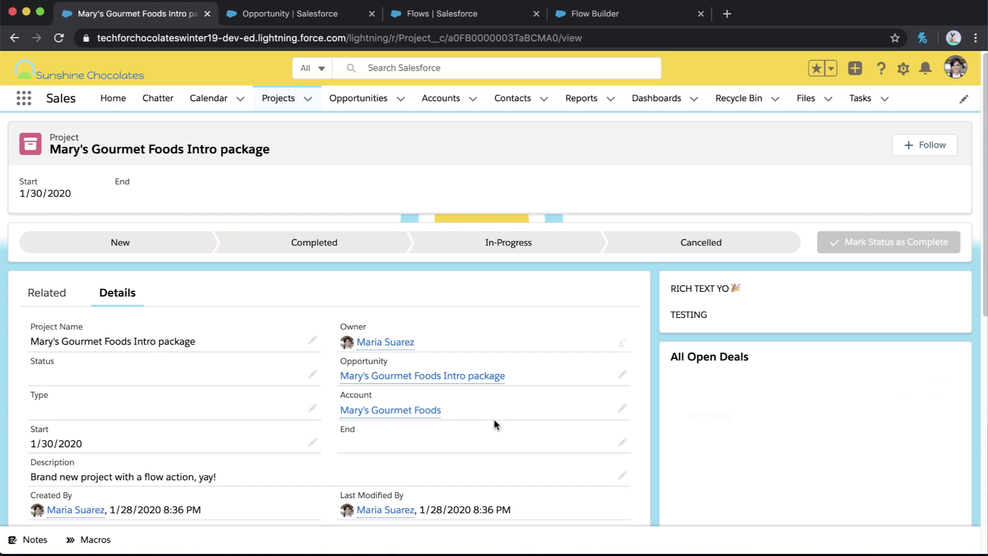
pyautogui.scroll(-2, 494, 424)
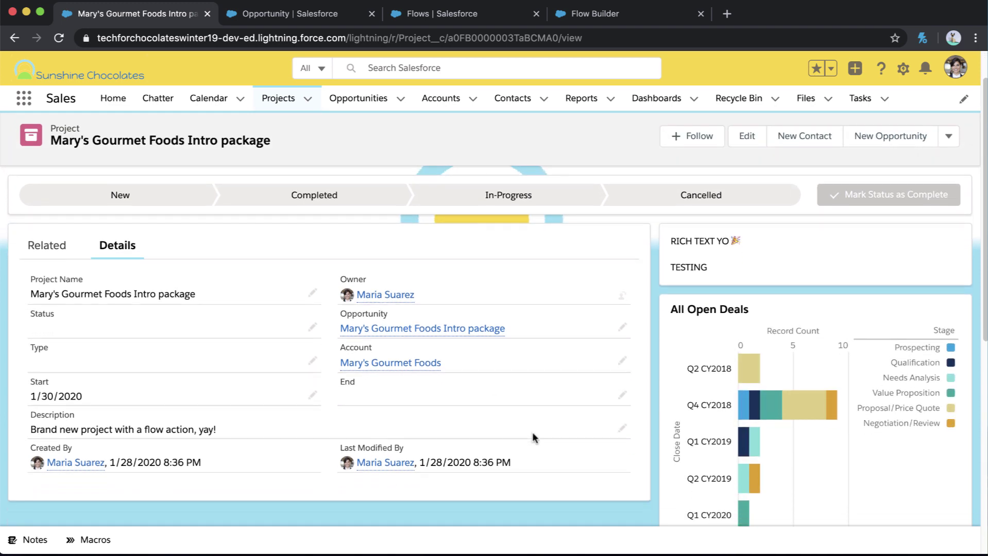
pyautogui.scroll(2, 532, 437)
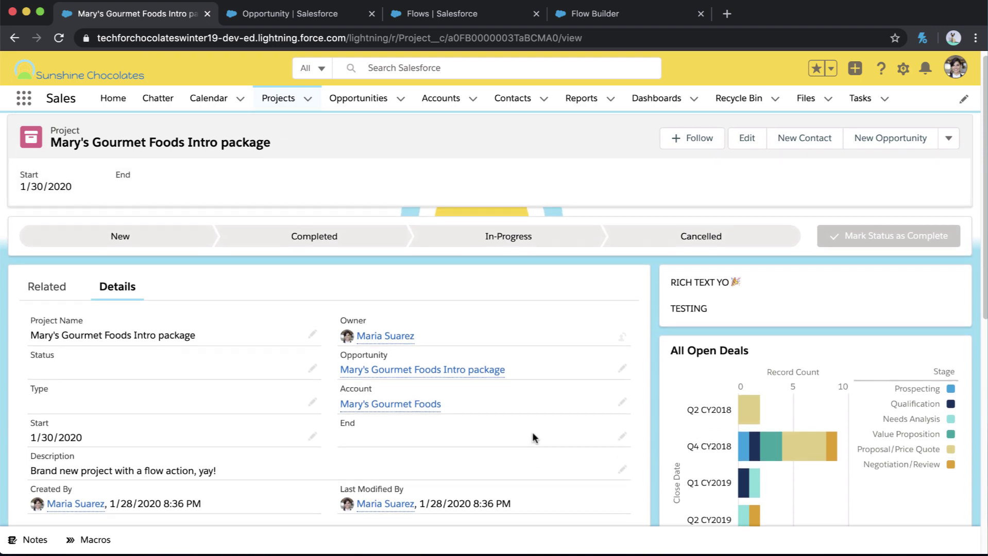